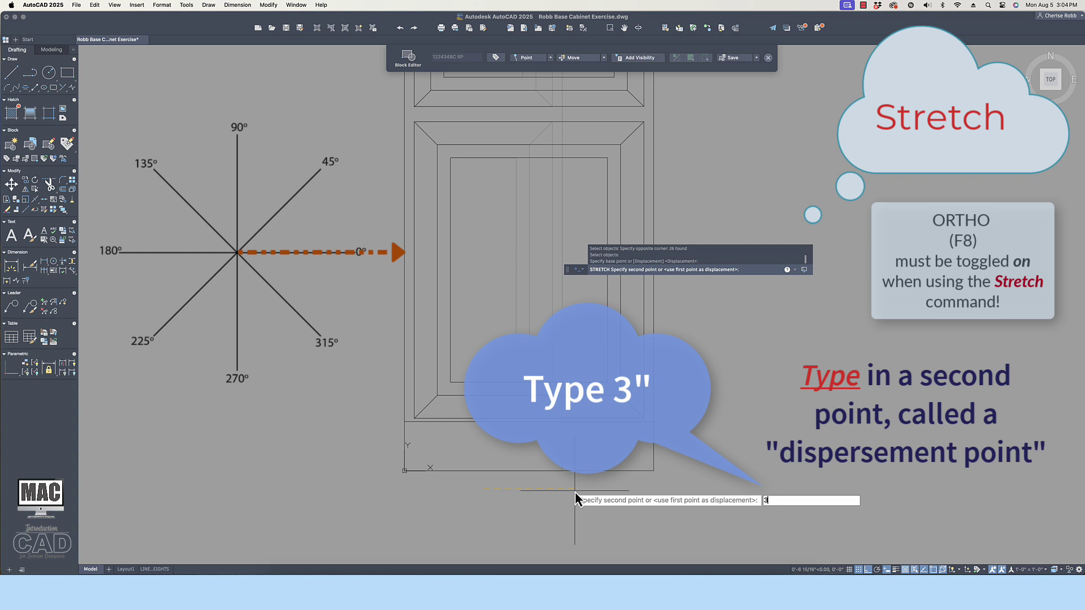
# Finish stretching the cabinet 3" wider in the 0° direction and measure the width along its top edge.
pyautogui.press('Return')
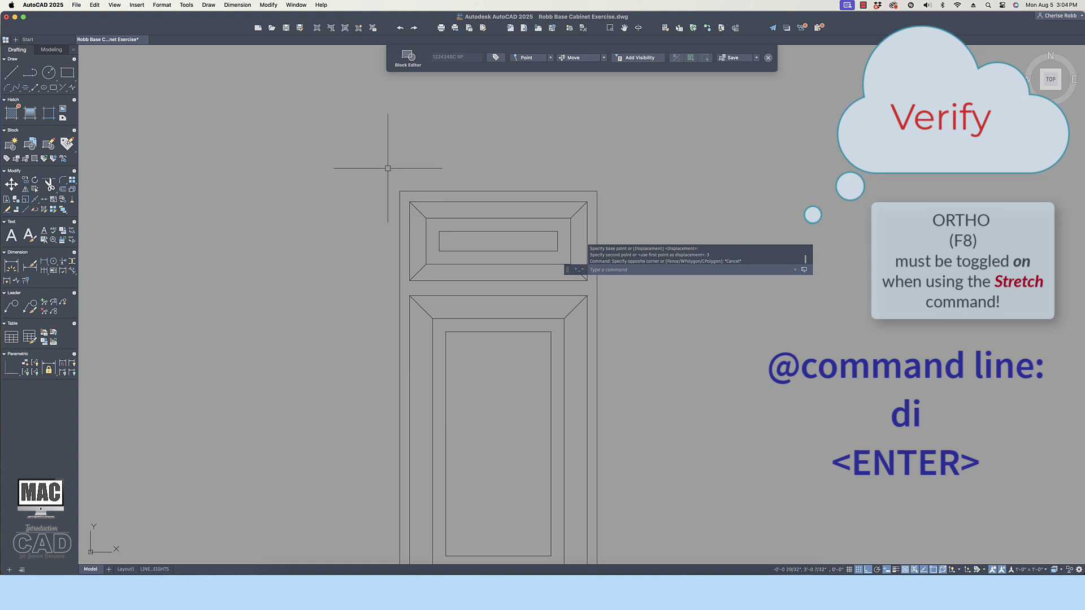
pyautogui.write('d')
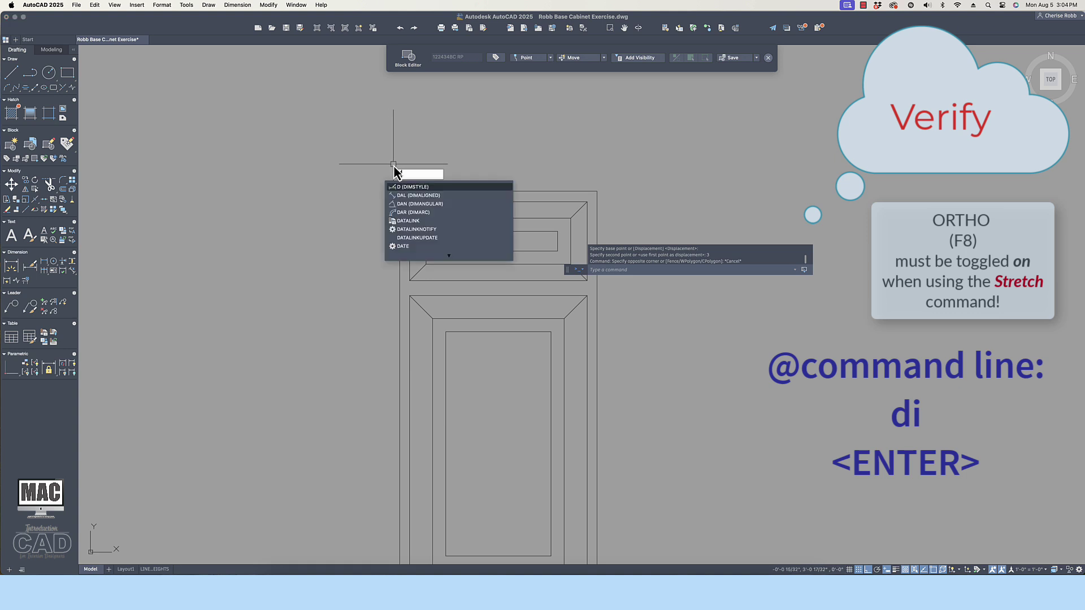
pyautogui.write('i')
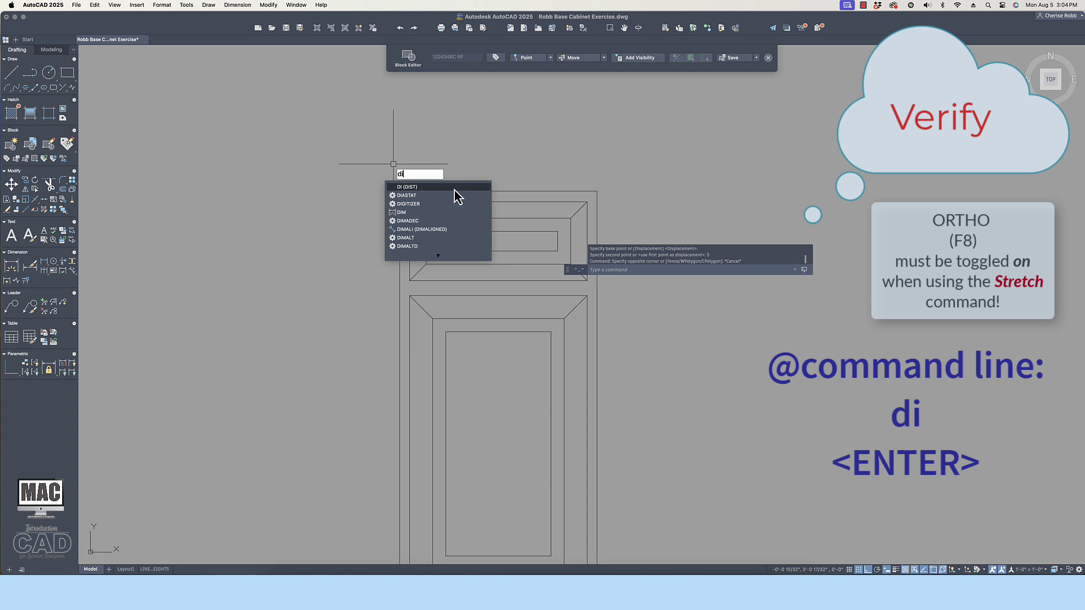
pyautogui.press('Return')
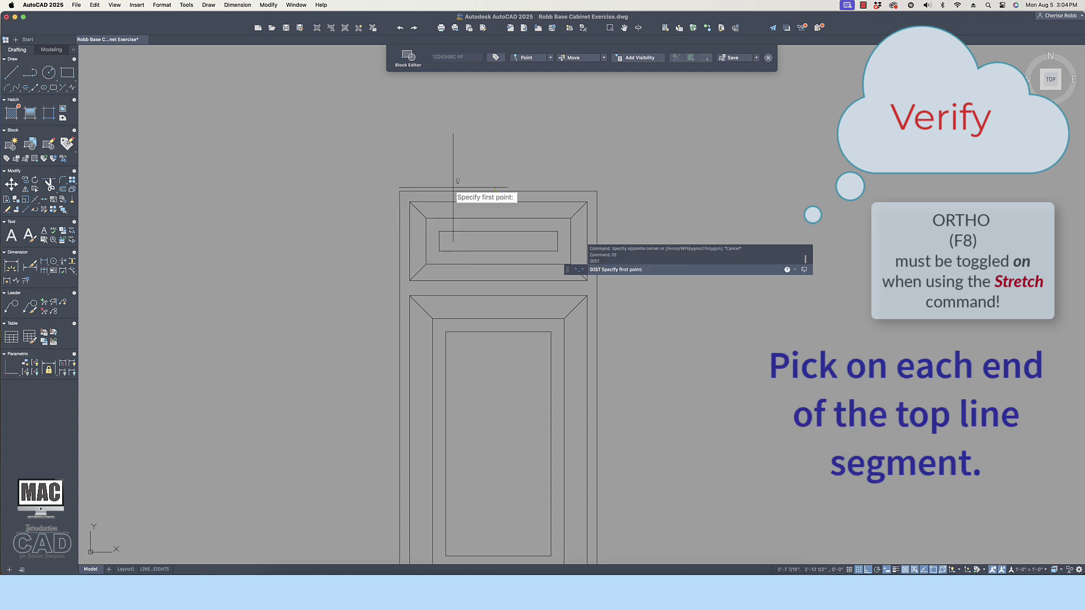
pyautogui.click(400, 191)
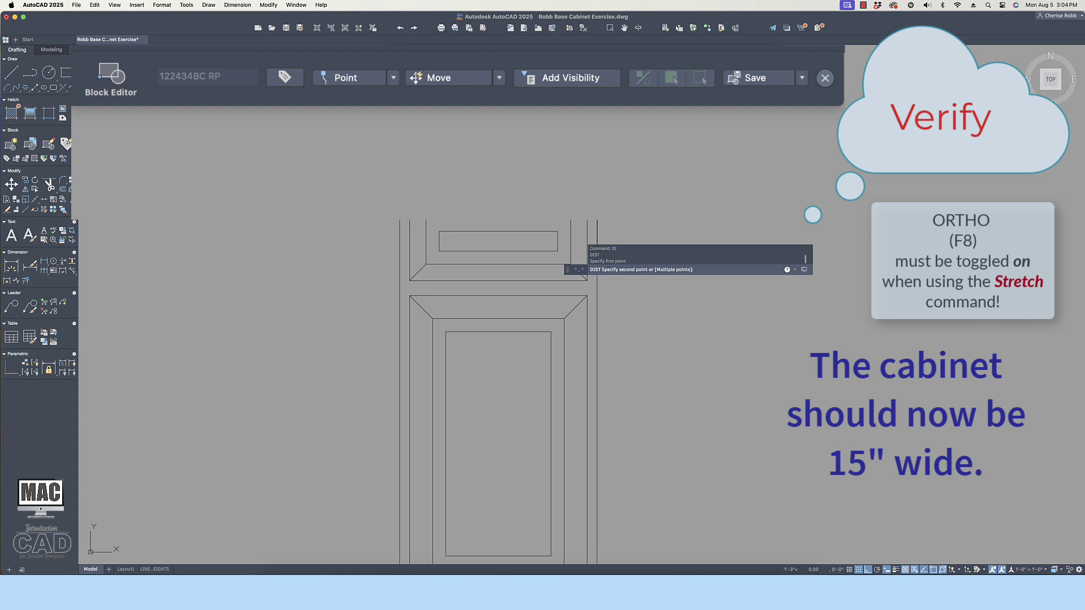
pyautogui.click(596, 189)
pyautogui.press('Escape')
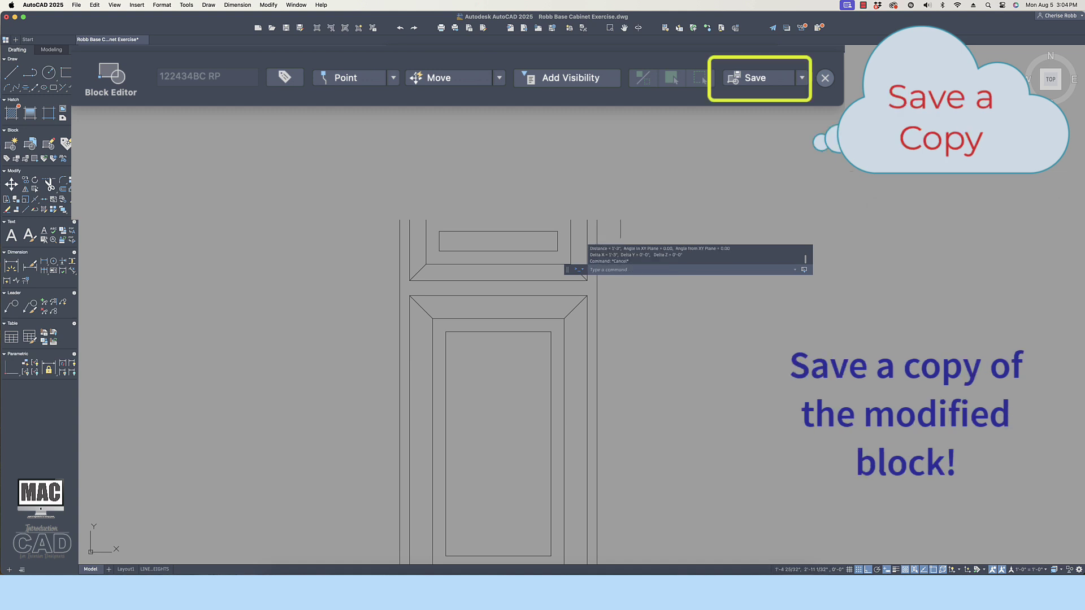
# Save the modified cabinet as a new block definition named 152434BC RP and exit block editing.
pyautogui.click(802, 82)
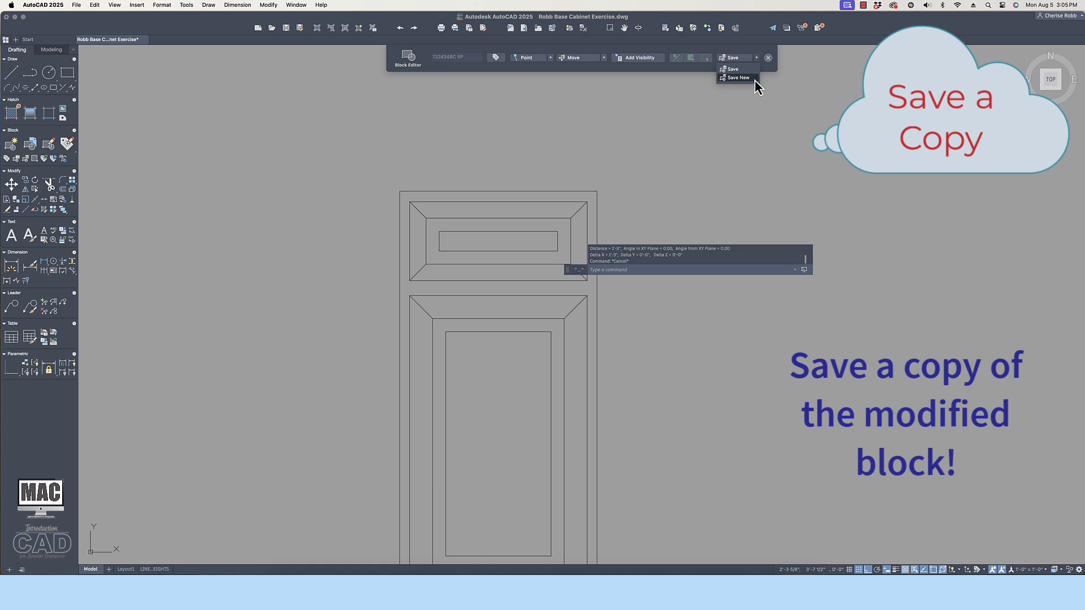
pyautogui.click(753, 79)
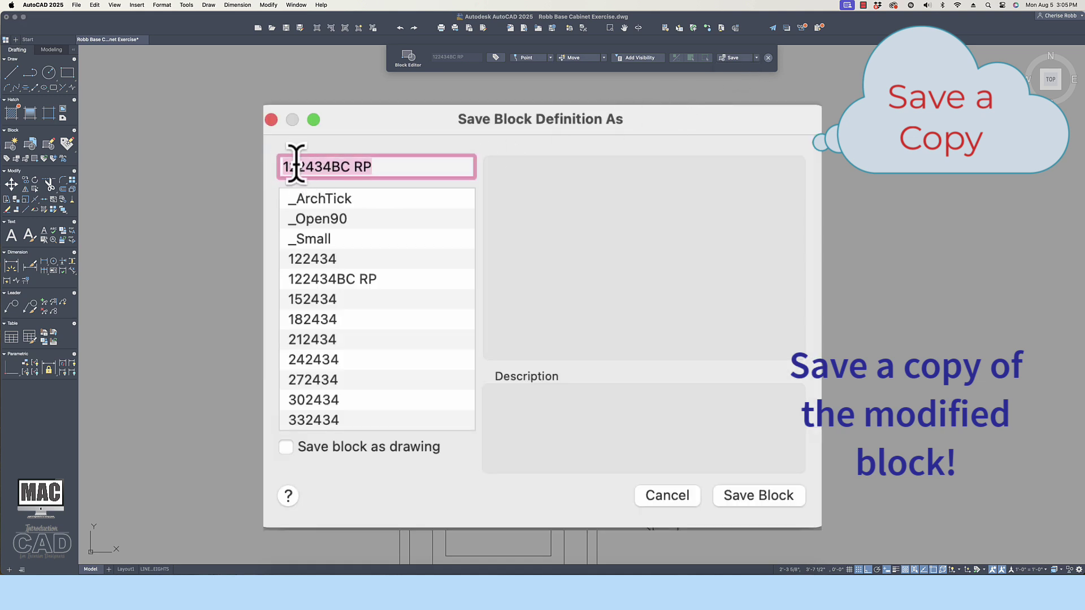
pyautogui.click(293, 165)
pyautogui.press('BackSpace')
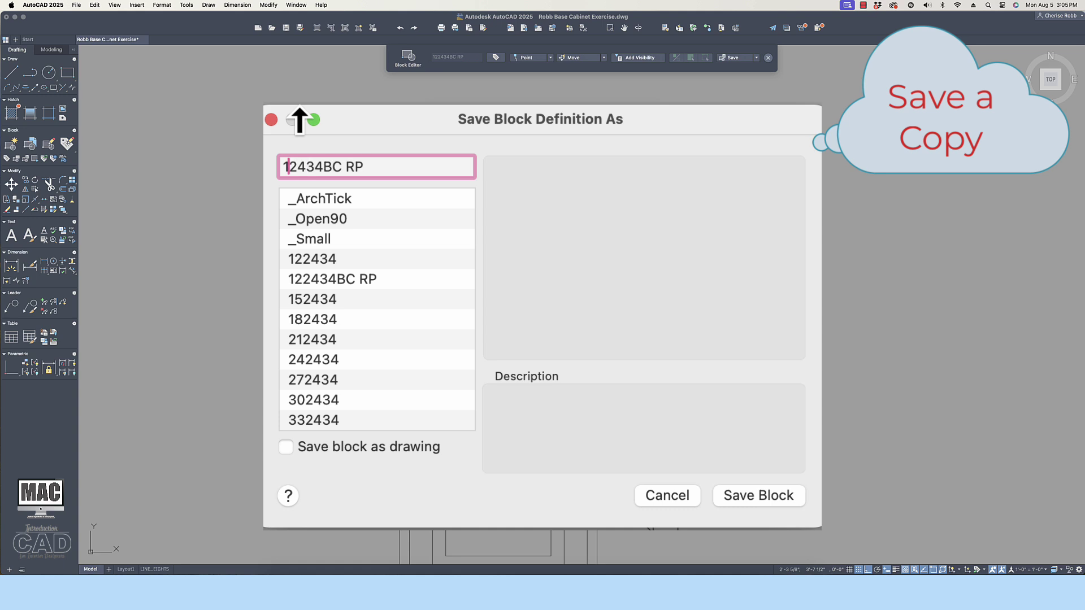
pyautogui.write('5')
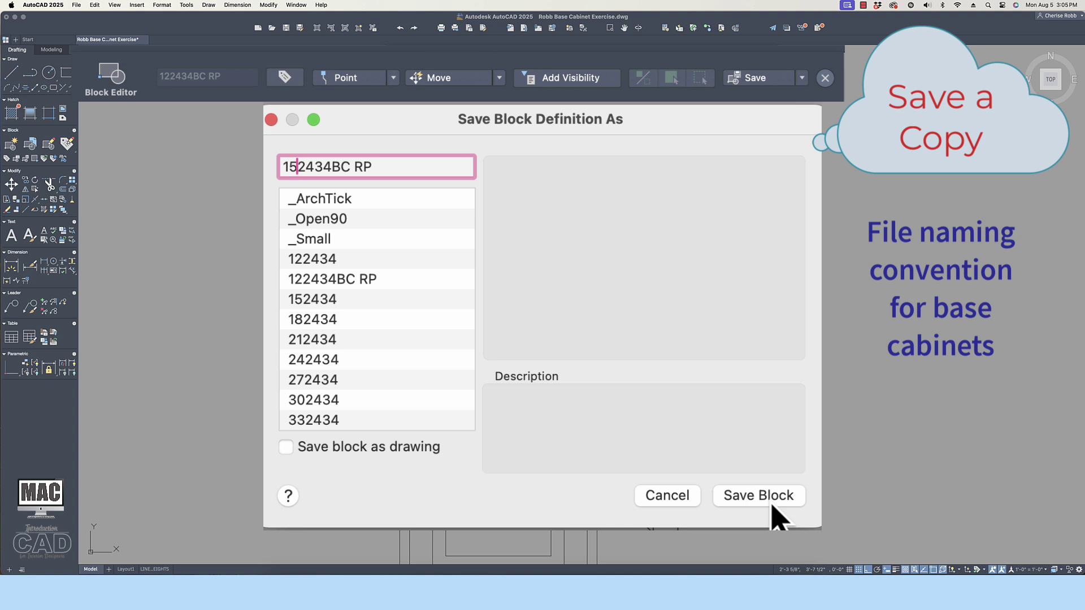
pyautogui.click(771, 506)
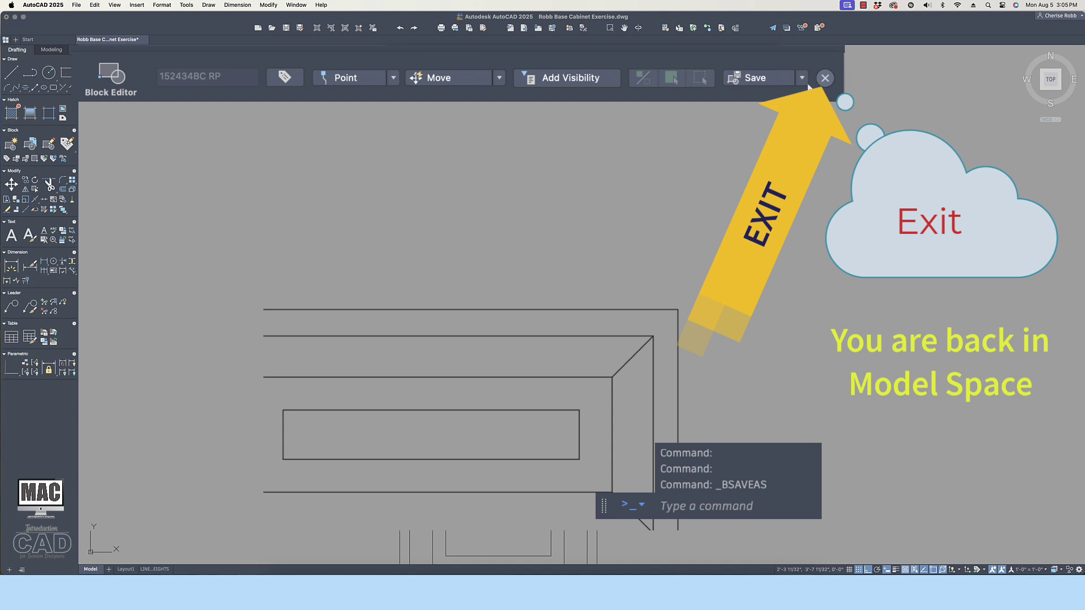
pyautogui.click(824, 79)
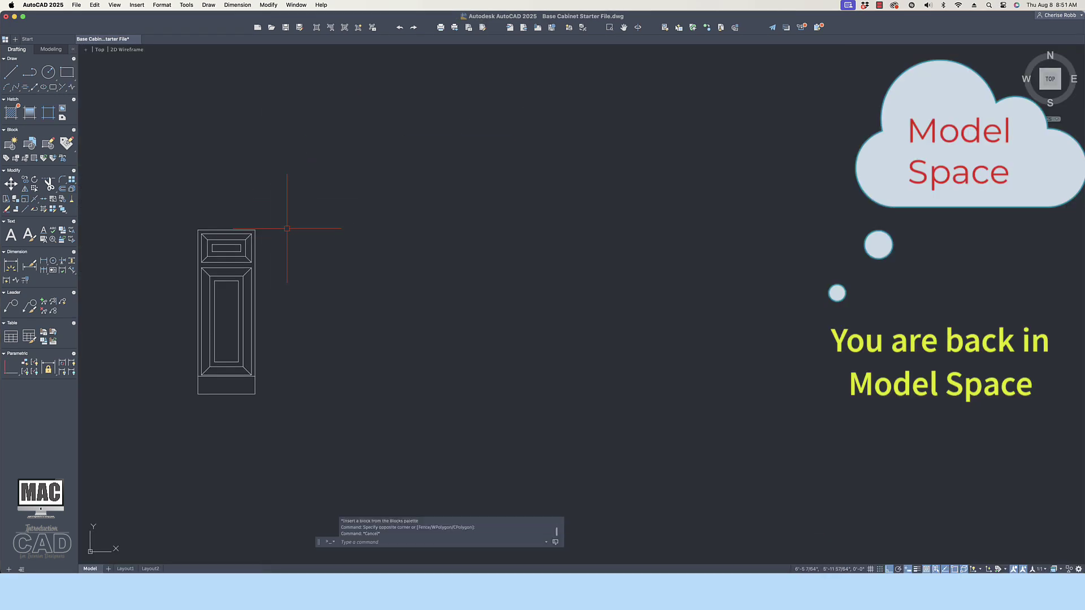
# Check the blocks stored in the current drawing for the 15" cabinet copy.
pyautogui.write('i')
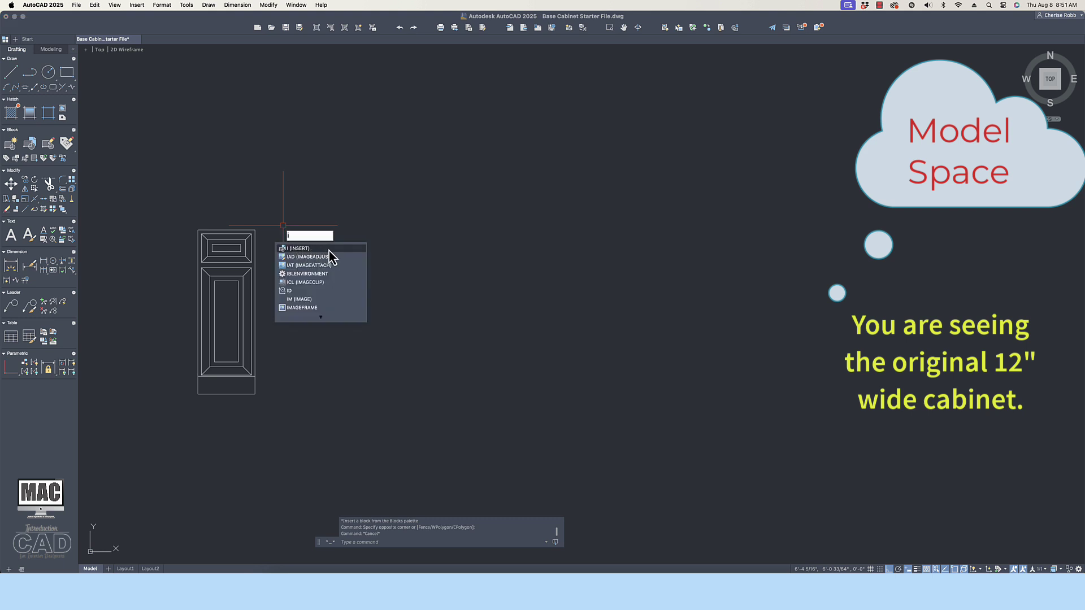
pyautogui.click(329, 249)
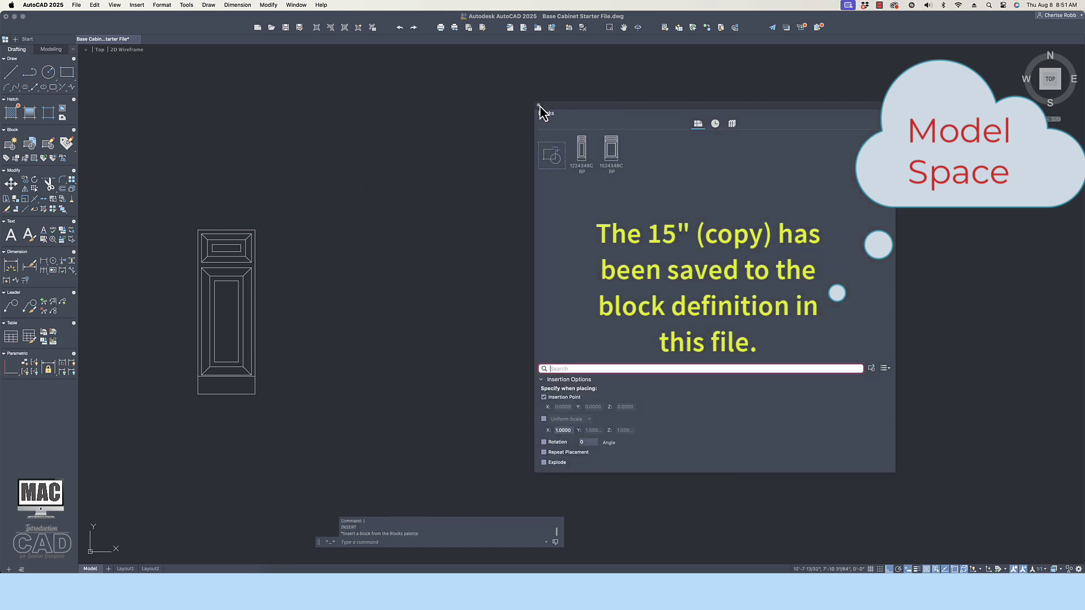
pyautogui.click(539, 106)
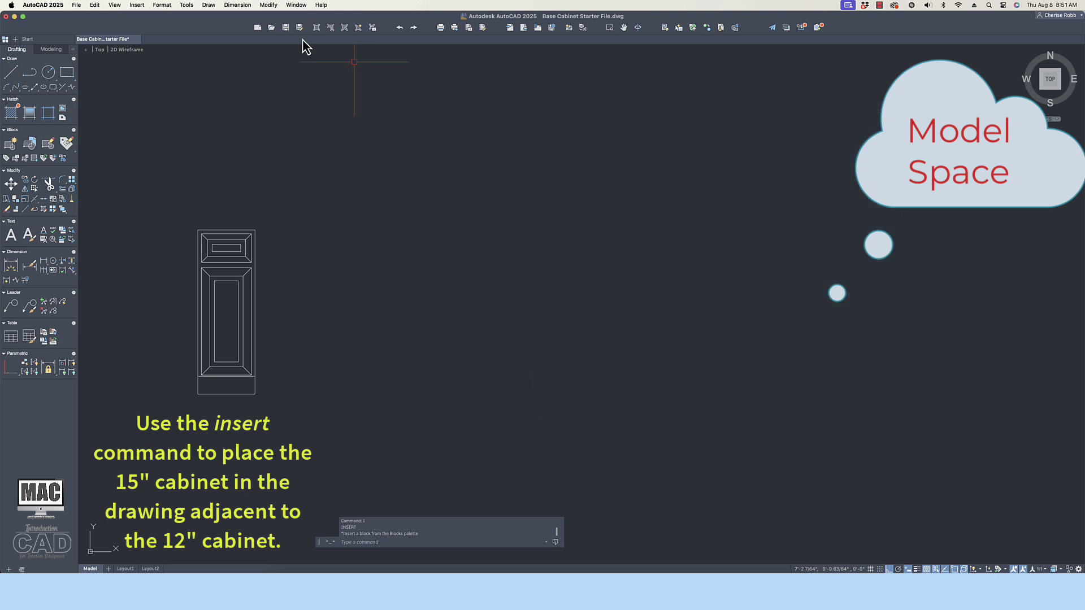
# Insert the 152434BC RP block into model space beside the 12" cabinet.
pyautogui.click(139, 5)
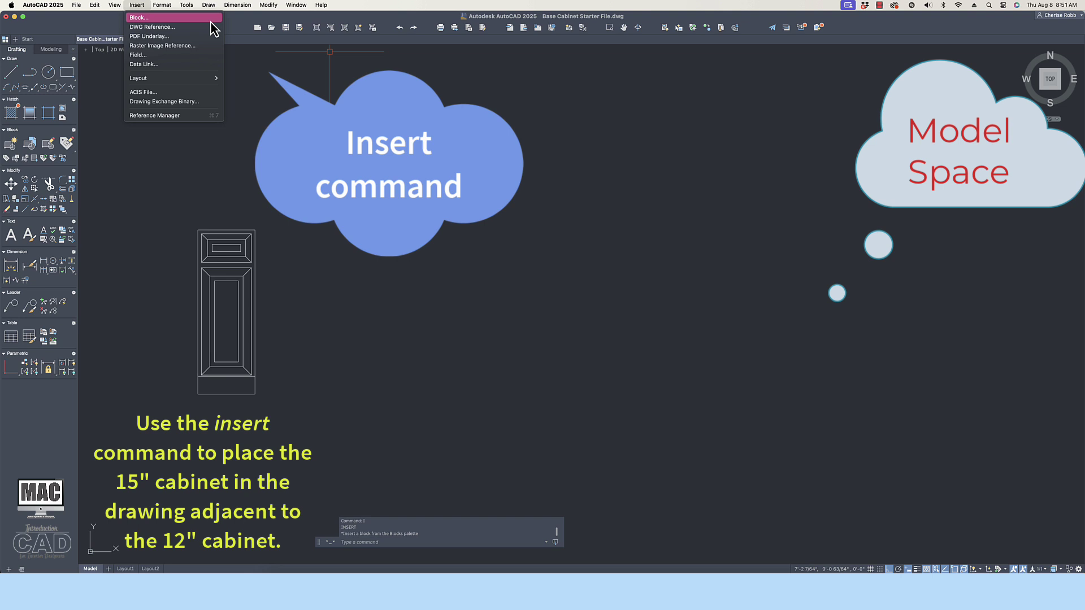
pyautogui.click(211, 20)
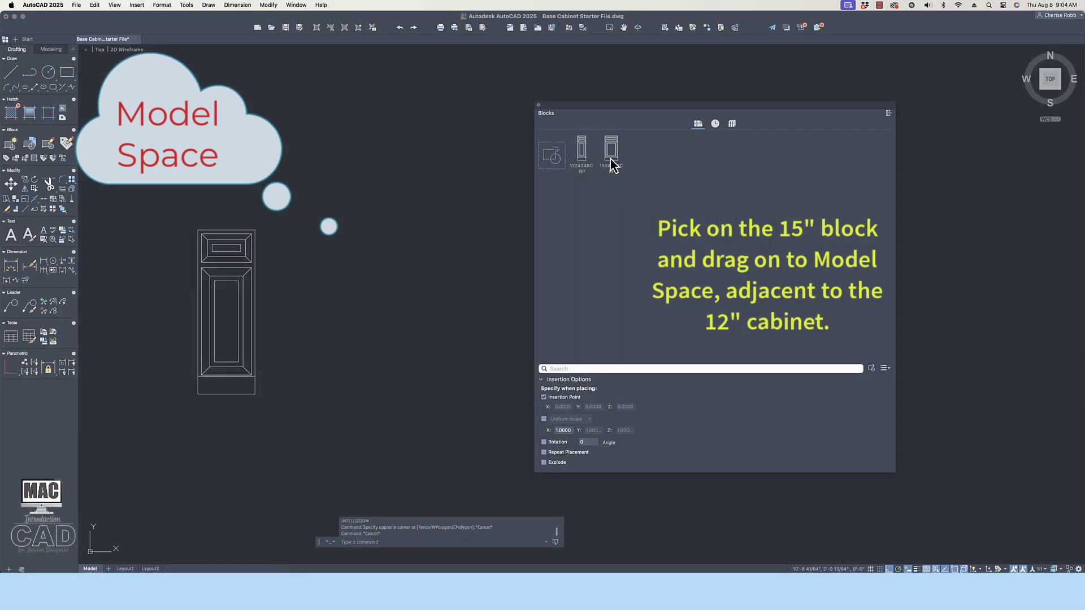
pyautogui.moveTo(611, 158); pyautogui.dragTo(207, 410)
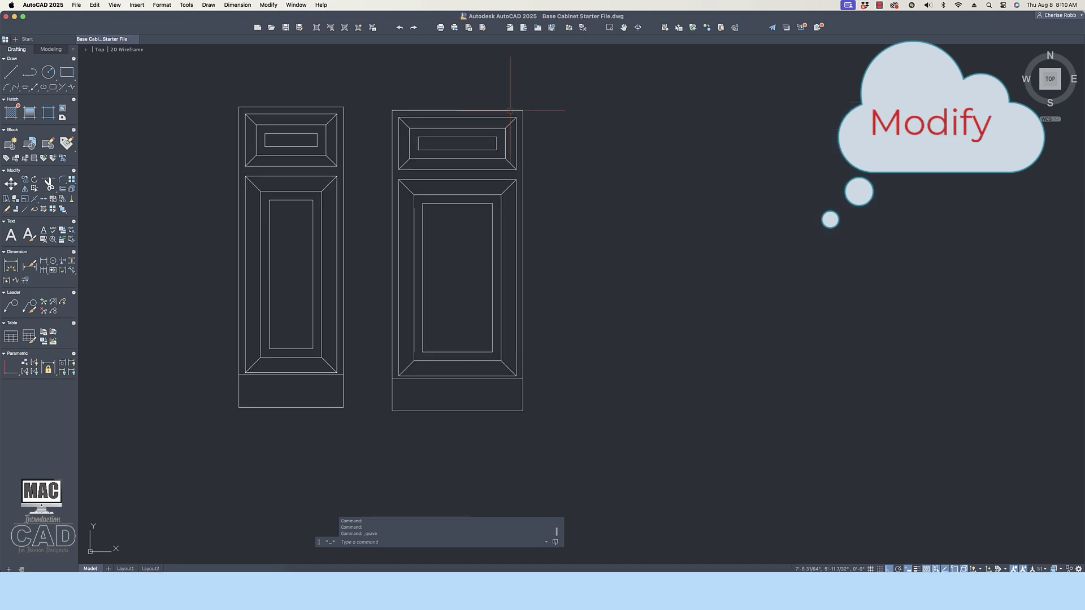
# Open the inserted 15" cabinet block in the Block Editor.
pyautogui.click(504, 110)
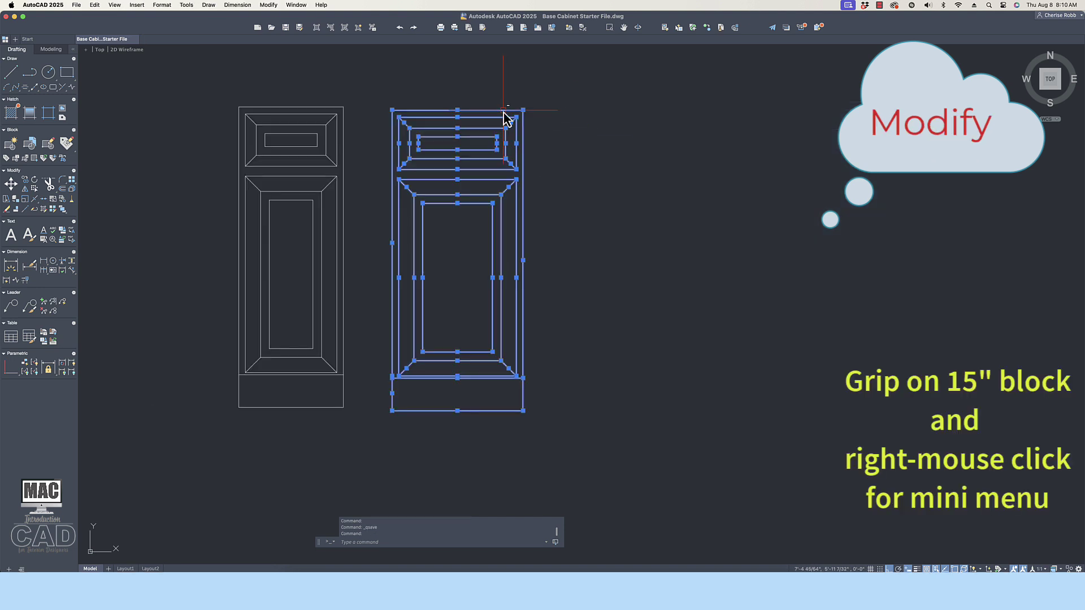
pyautogui.rightClick(504, 110)
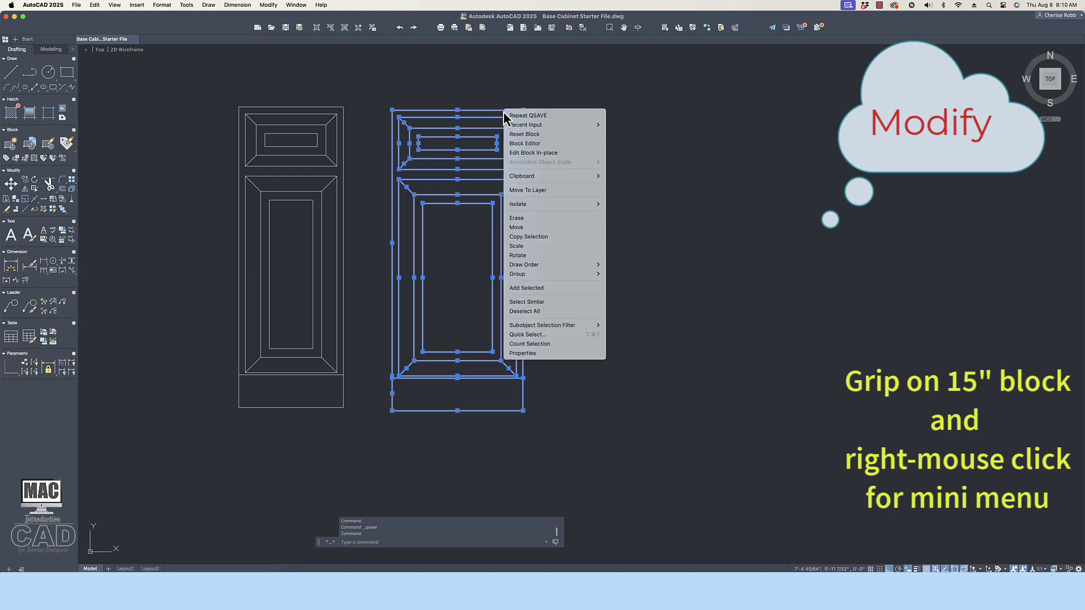
pyautogui.click(559, 144)
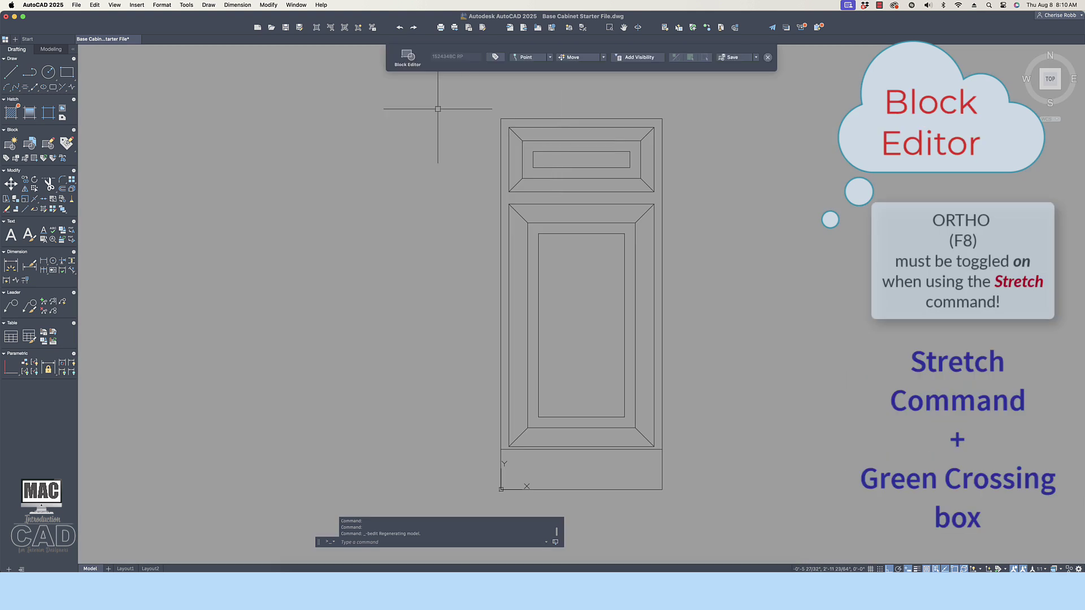
# Stretch the right portion of the 15" cabinet 3" in the 0° direction, using a crossing selection.
pyautogui.click(269, 6)
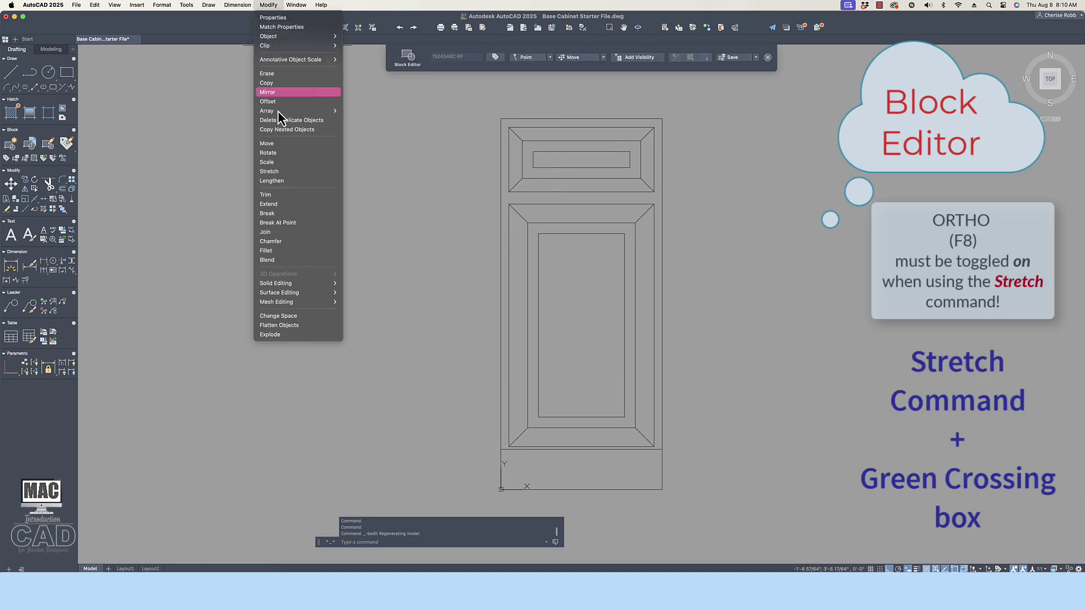
pyautogui.click(331, 173)
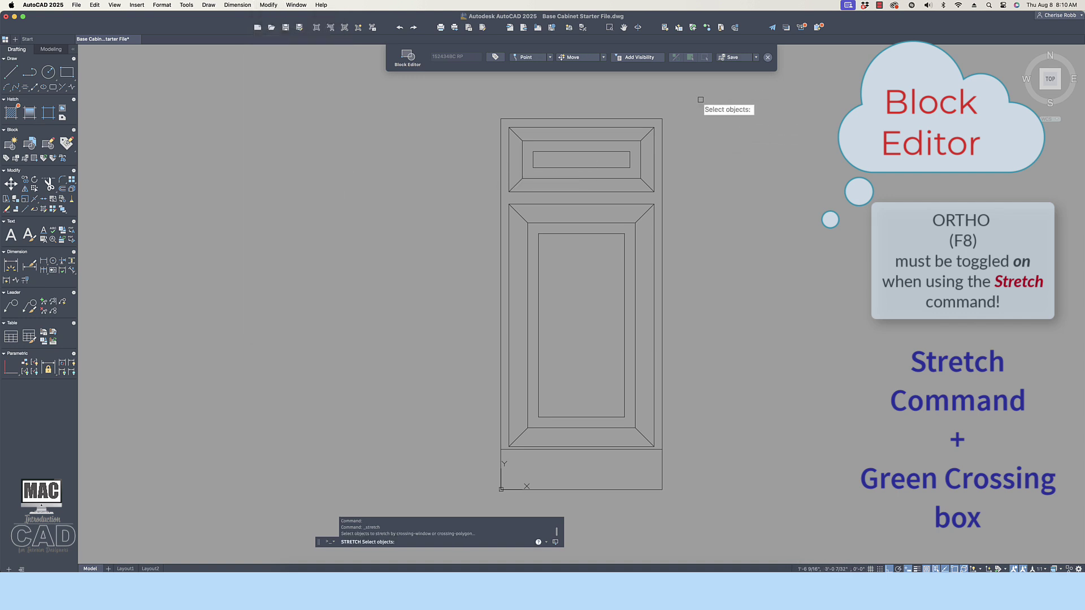
pyautogui.click(690, 98)
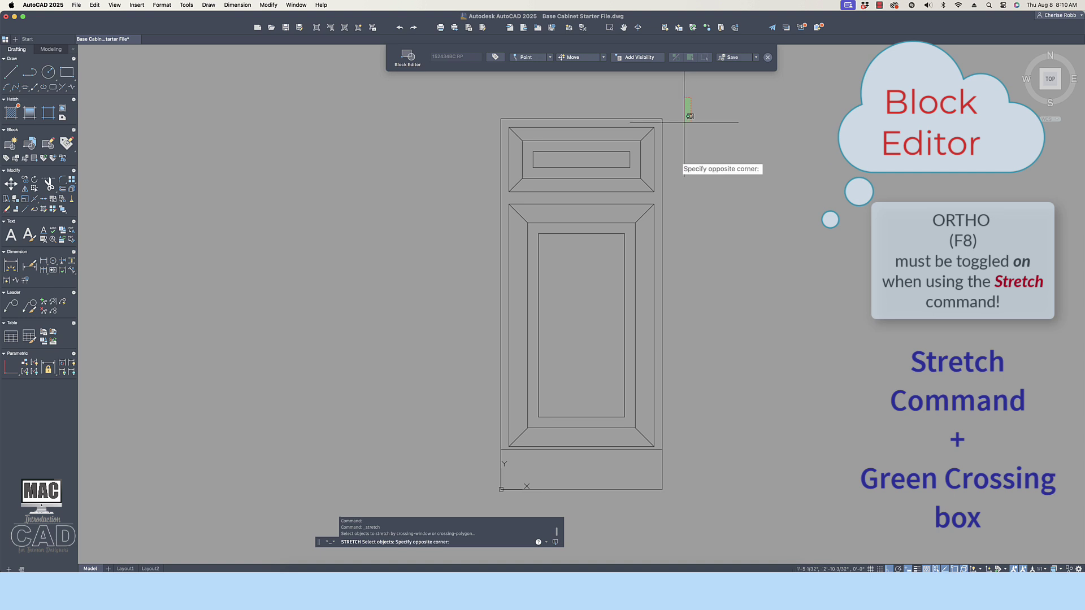
pyautogui.click(589, 518)
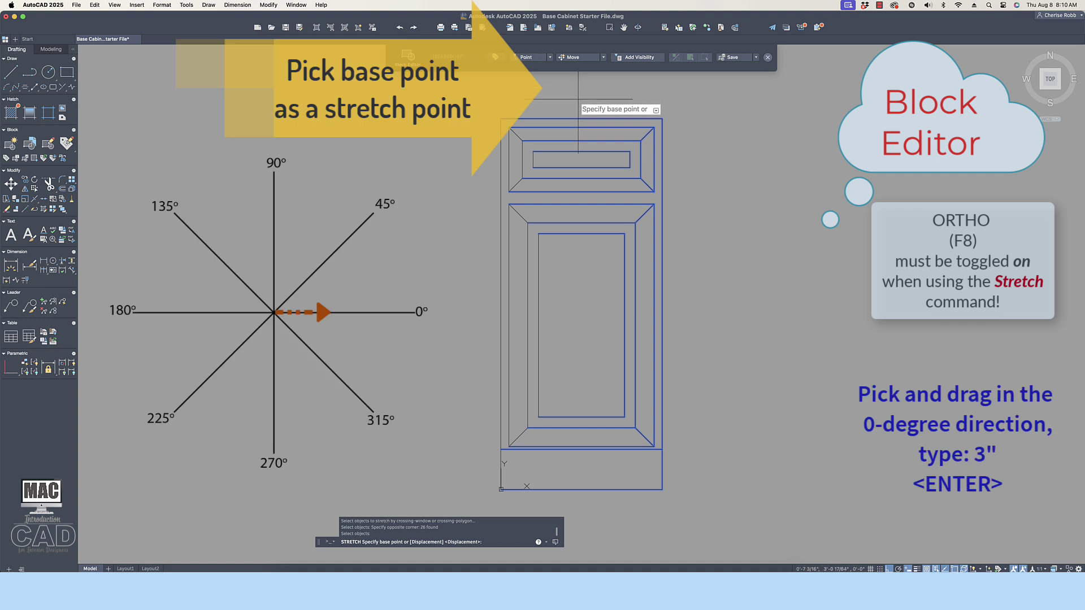
pyautogui.click(577, 99)
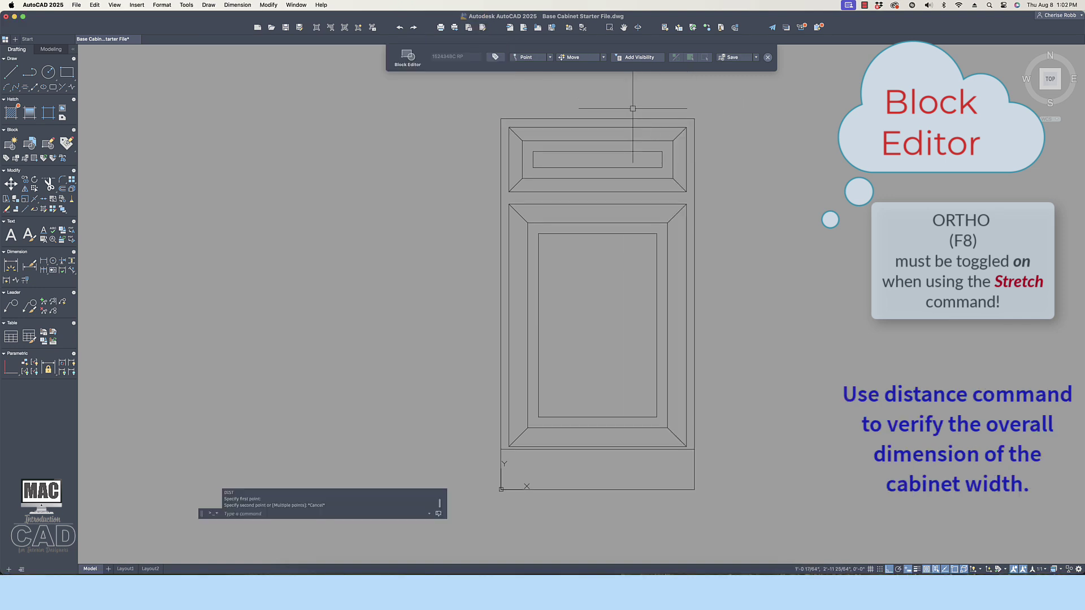
# Measure the stretched cabinet's overall width between the two end points of its top edge.
pyautogui.write('di')
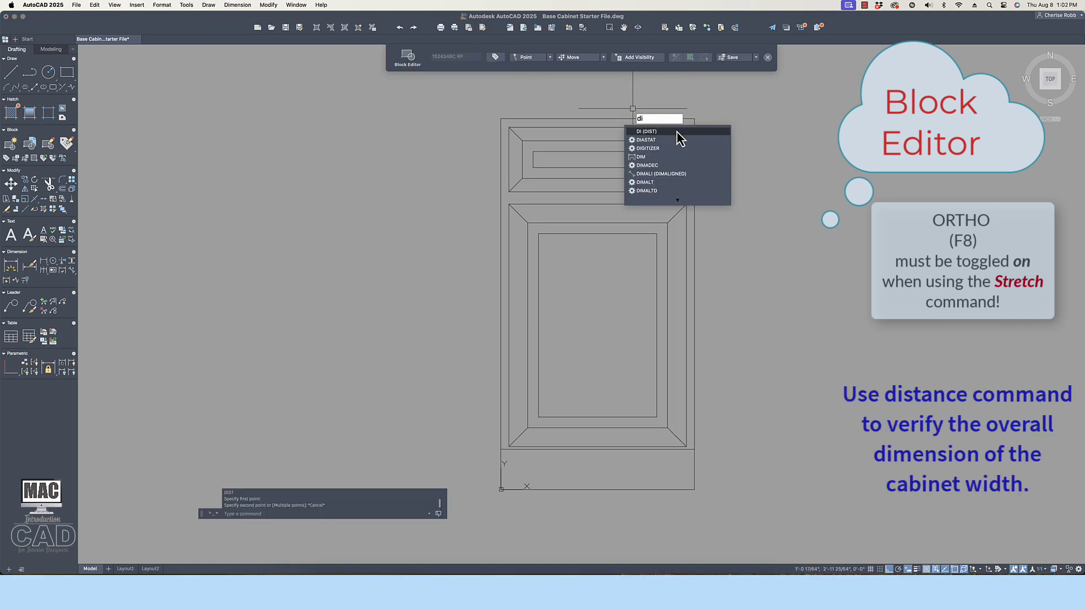
pyautogui.click(678, 134)
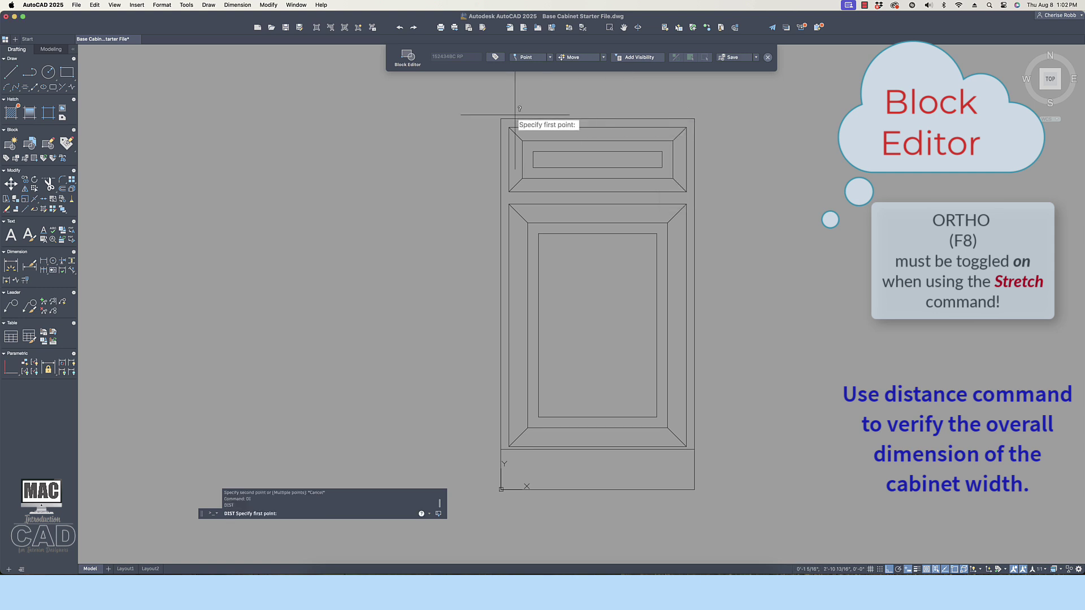
pyautogui.click(501, 119)
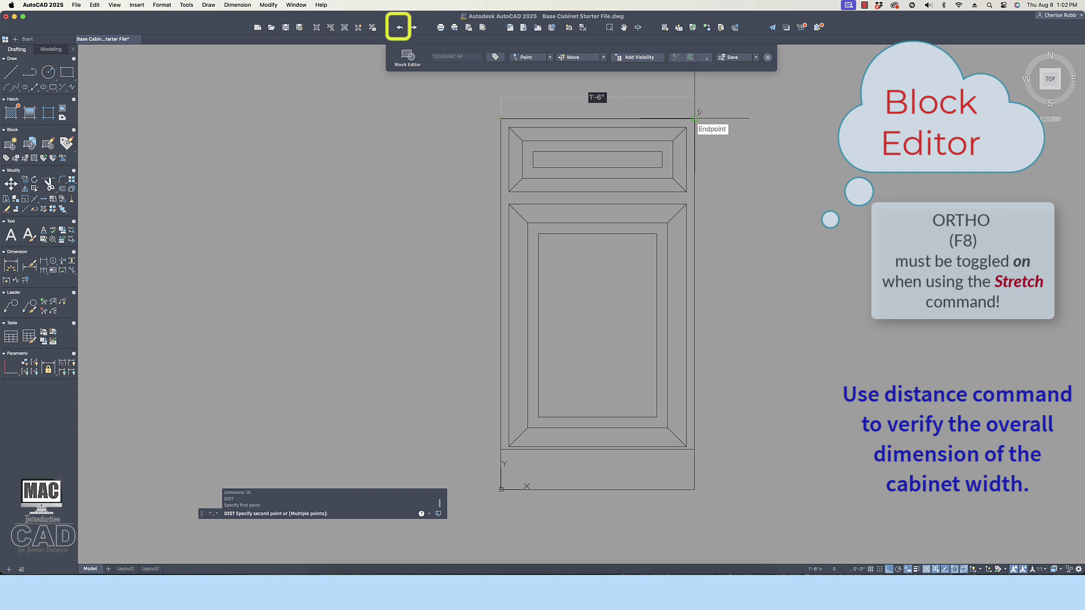
pyautogui.click(694, 119)
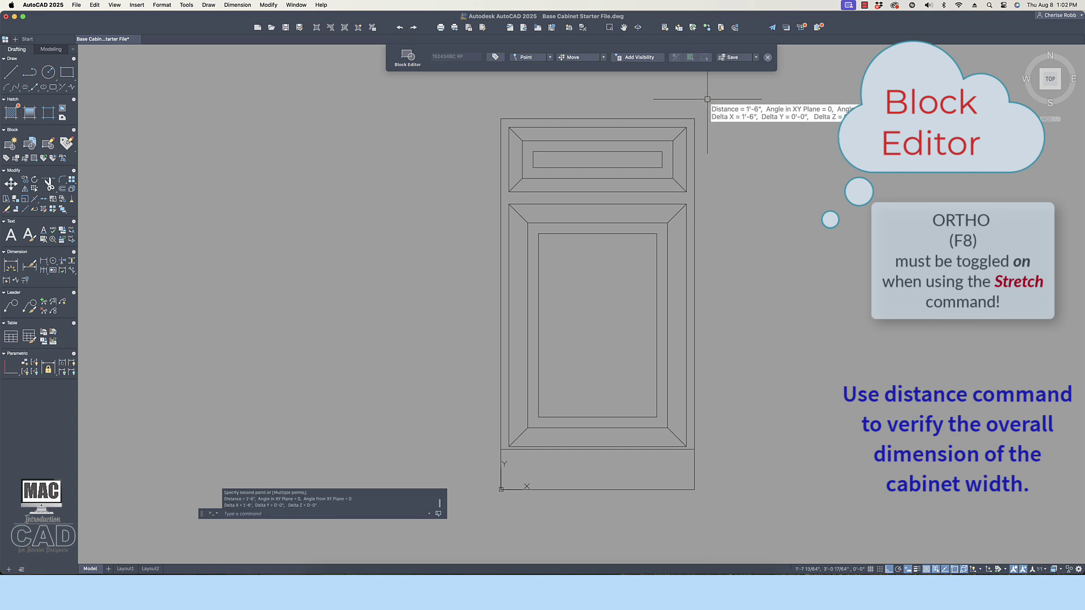
# Save the widened cabinet as a new block definition named 182434BC RP and exit block editing.
pyautogui.click(755, 57)
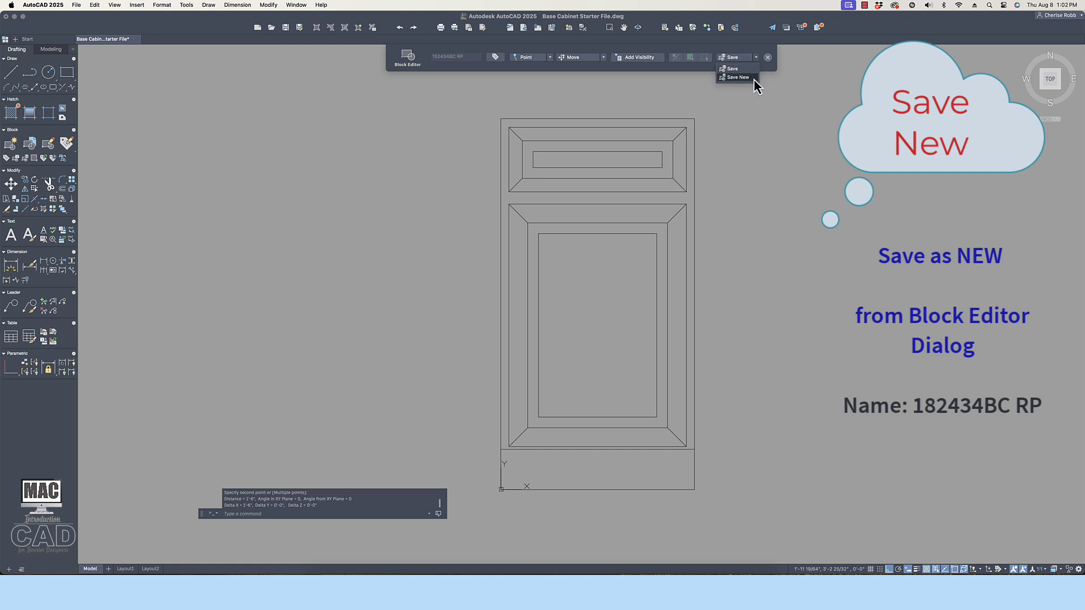
pyautogui.click(753, 79)
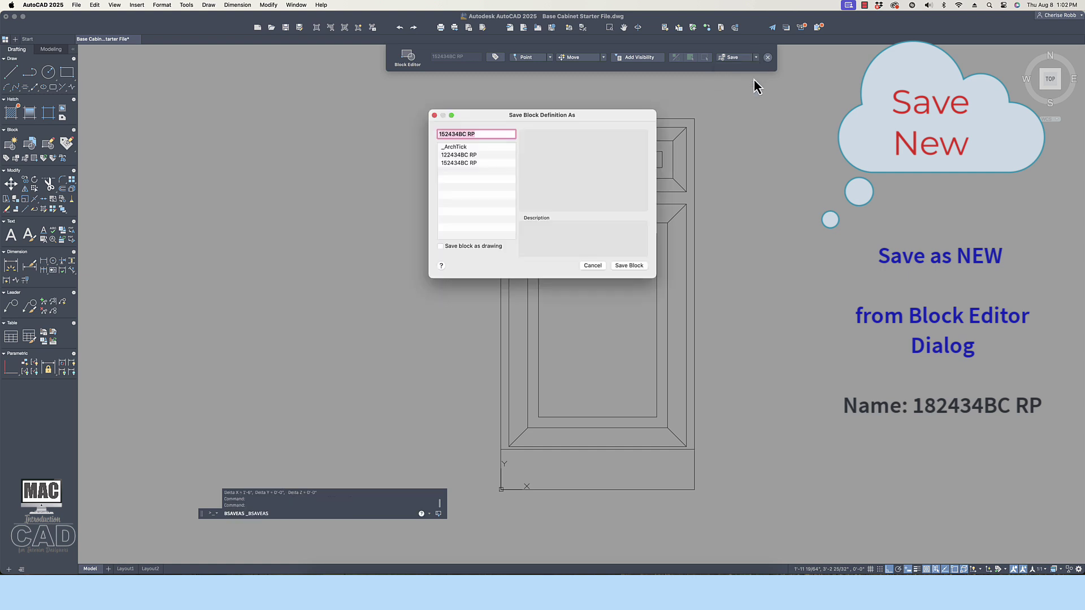
pyautogui.click(444, 133)
pyautogui.press('BackSpace')
pyautogui.write('8')
pyautogui.click(637, 268)
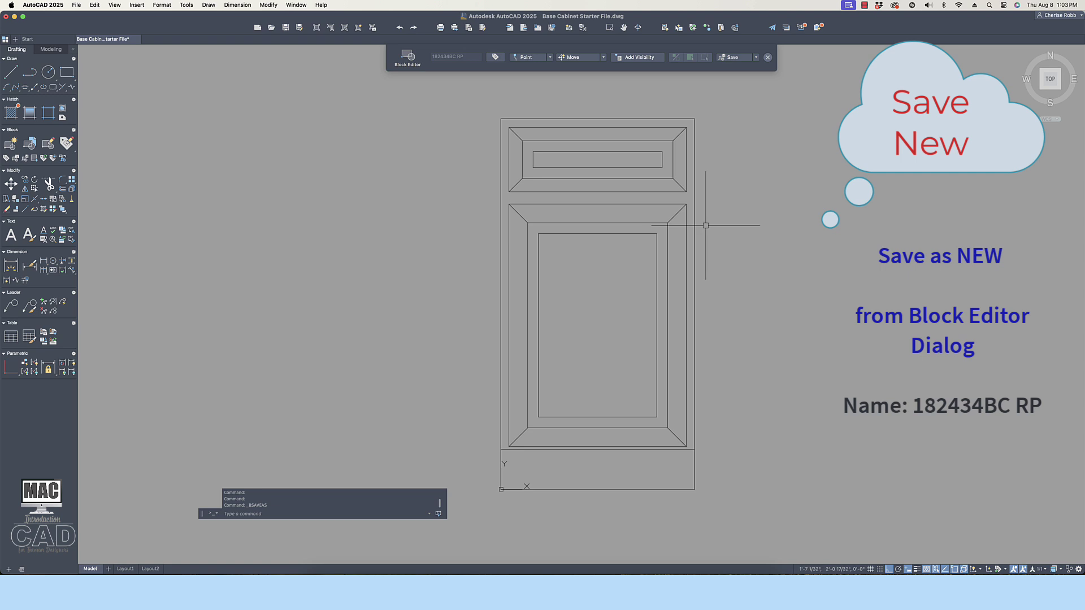
pyautogui.click(769, 57)
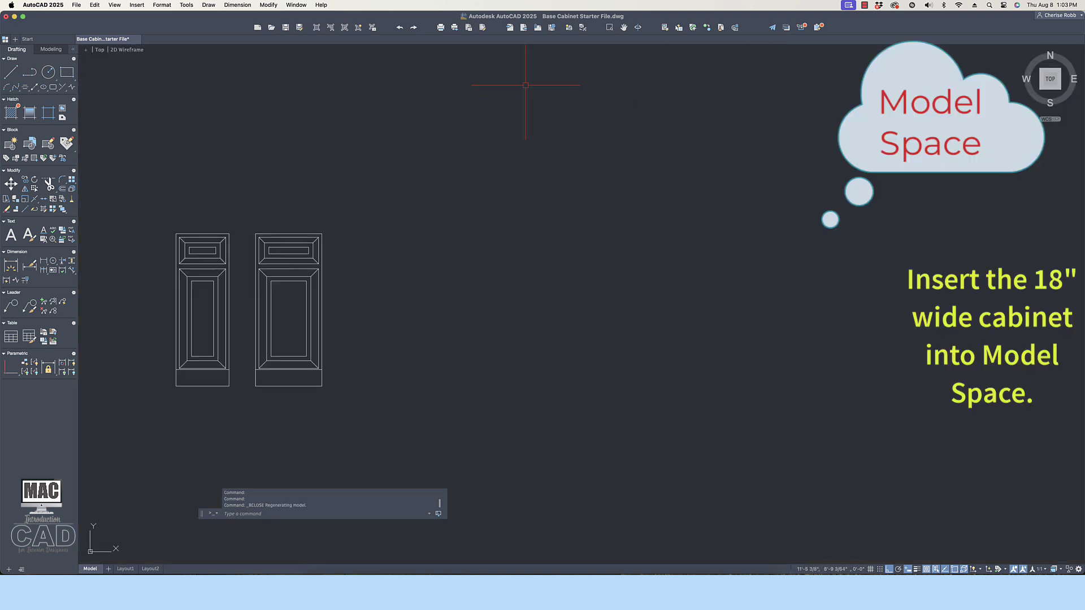
# Insert the 182434BC RP block into model space, beside the 15" cabinet and in line with the row's base.
pyautogui.click(140, 6)
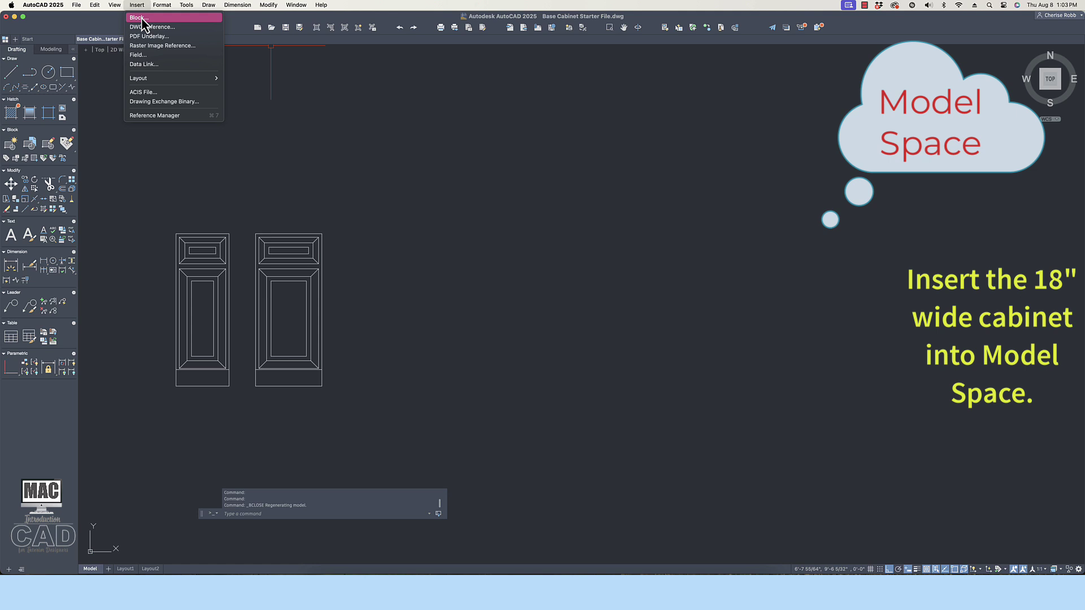
pyautogui.click(195, 20)
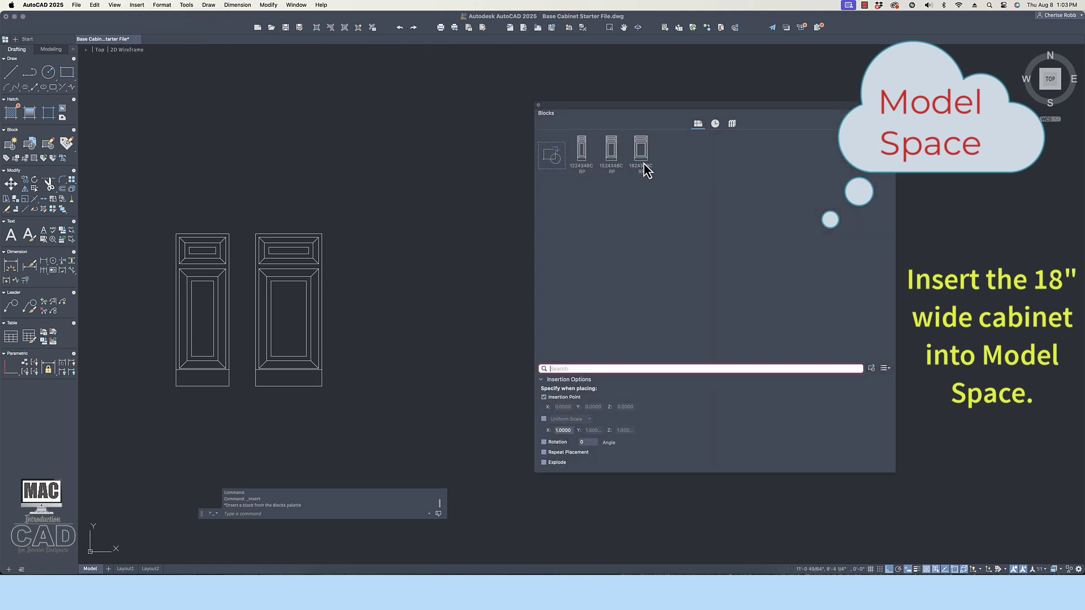
pyautogui.click(643, 164)
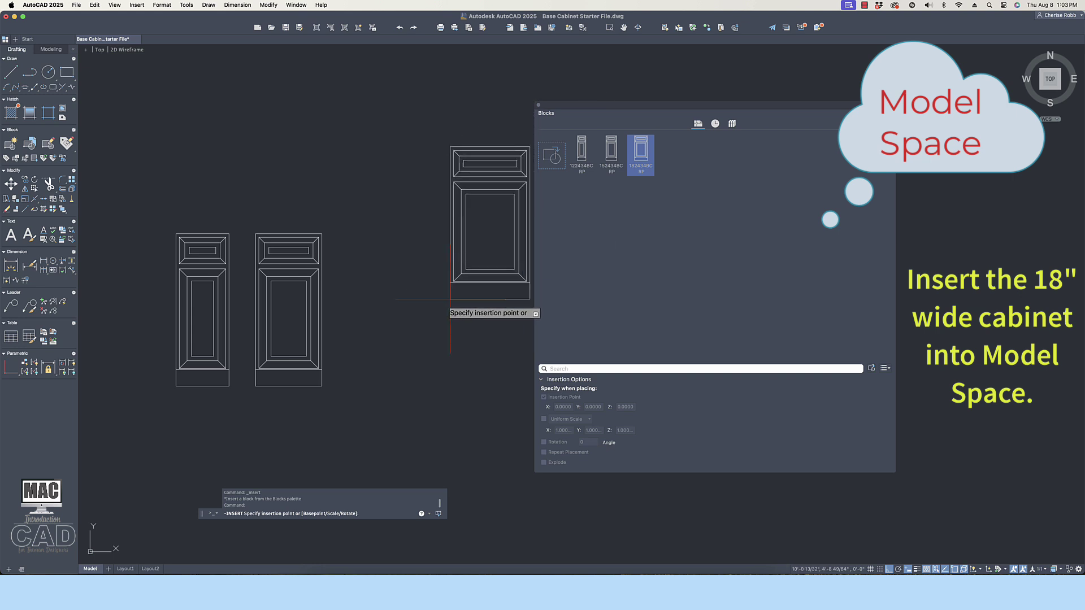
pyautogui.click(341, 390)
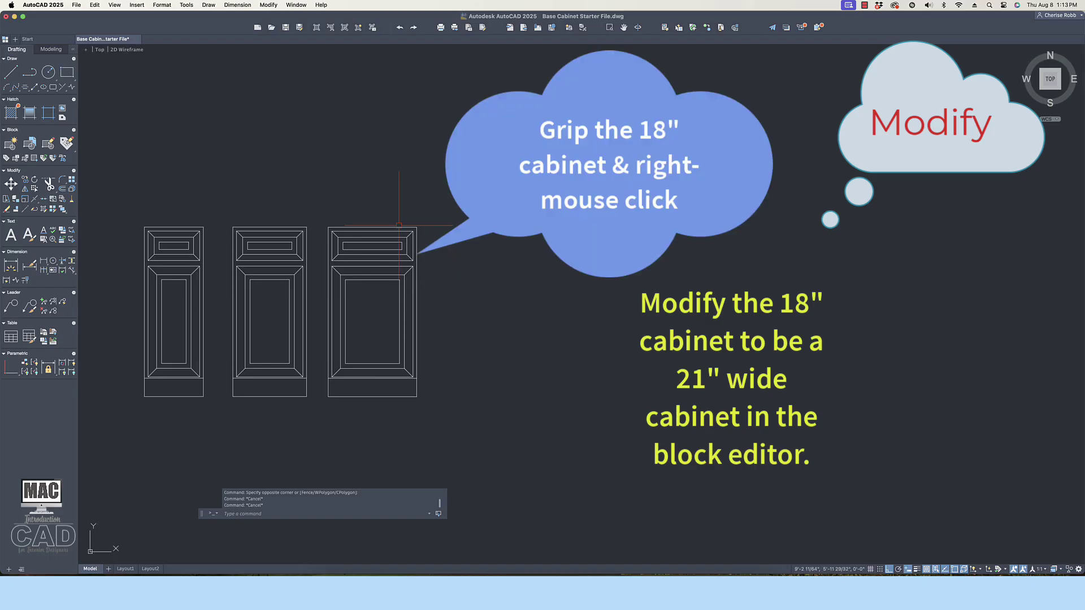
# Open the inserted 18" cabinet block in the Block Editor.
pyautogui.click(398, 226)
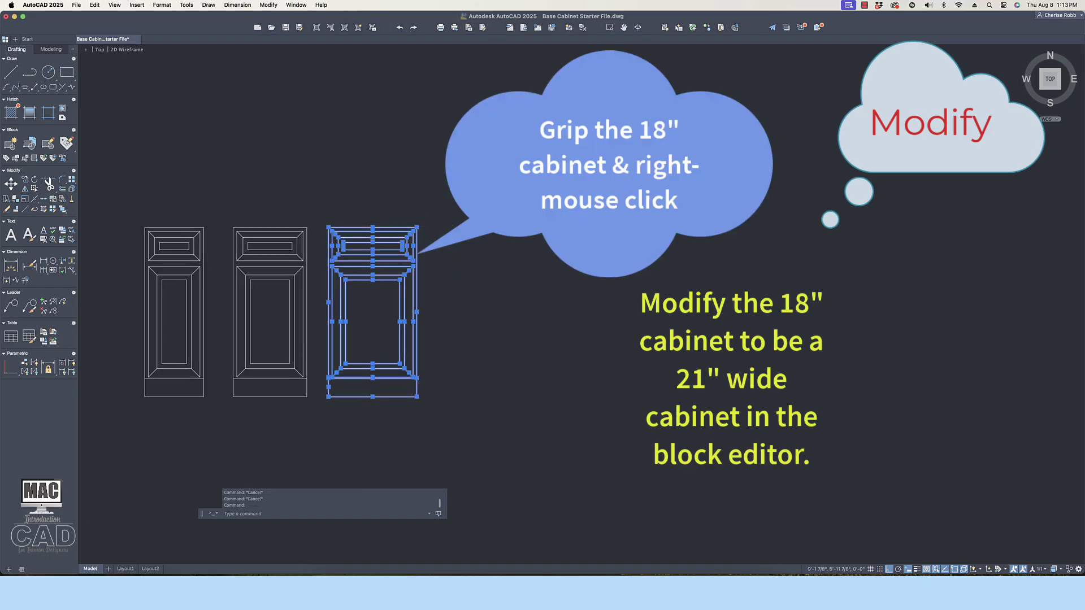
pyautogui.scroll(1, 397, 226)
pyautogui.rightClick(398, 227)
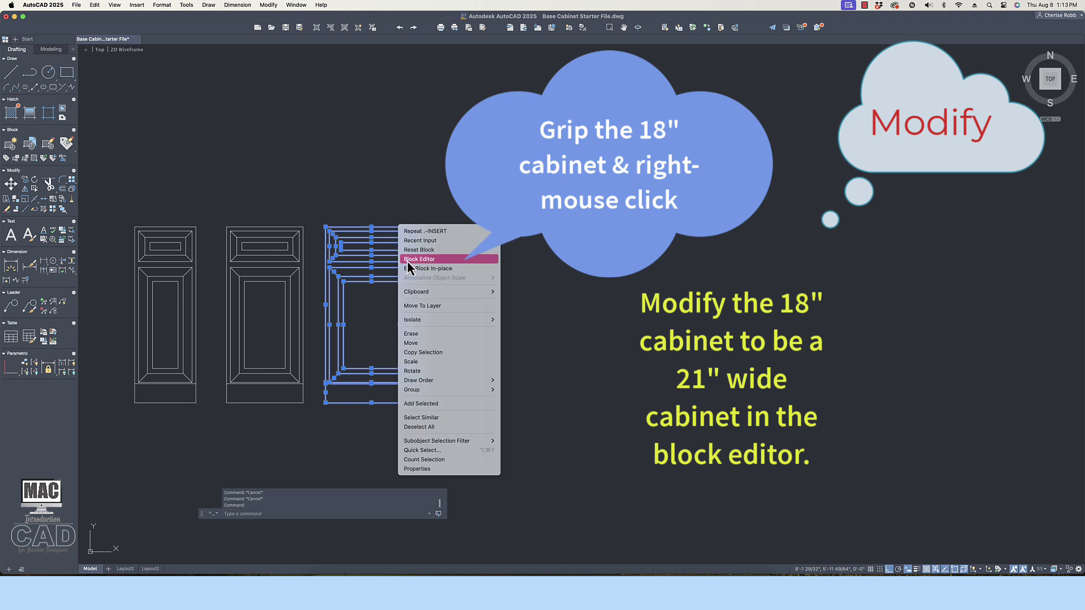
pyautogui.click(471, 261)
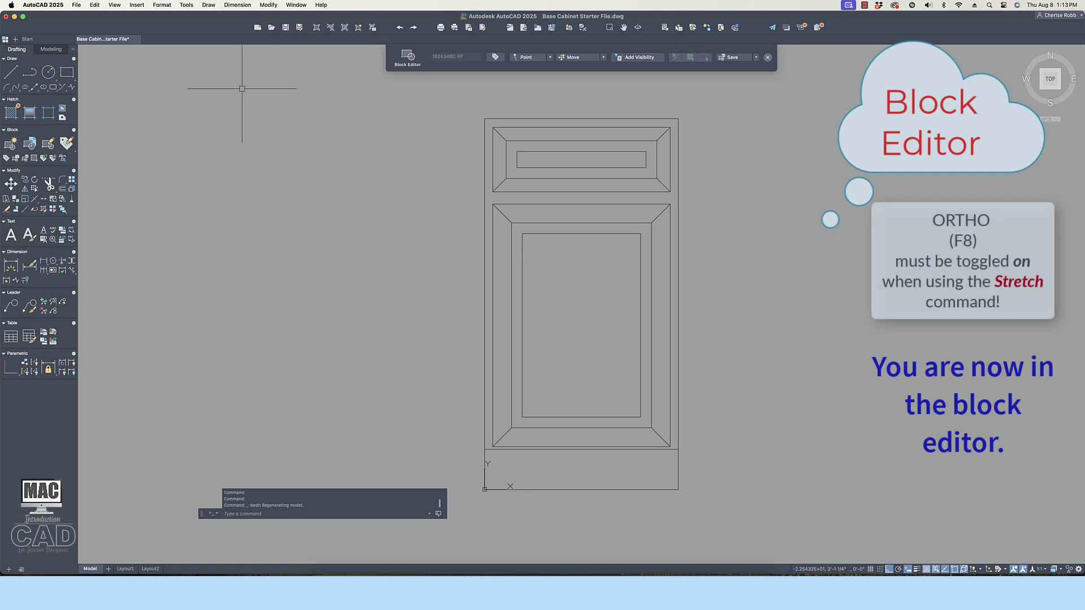
# Stretch the right portion of the 18" cabinet 3" in the 0° direction, using a crossing selection.
pyautogui.click(268, 4)
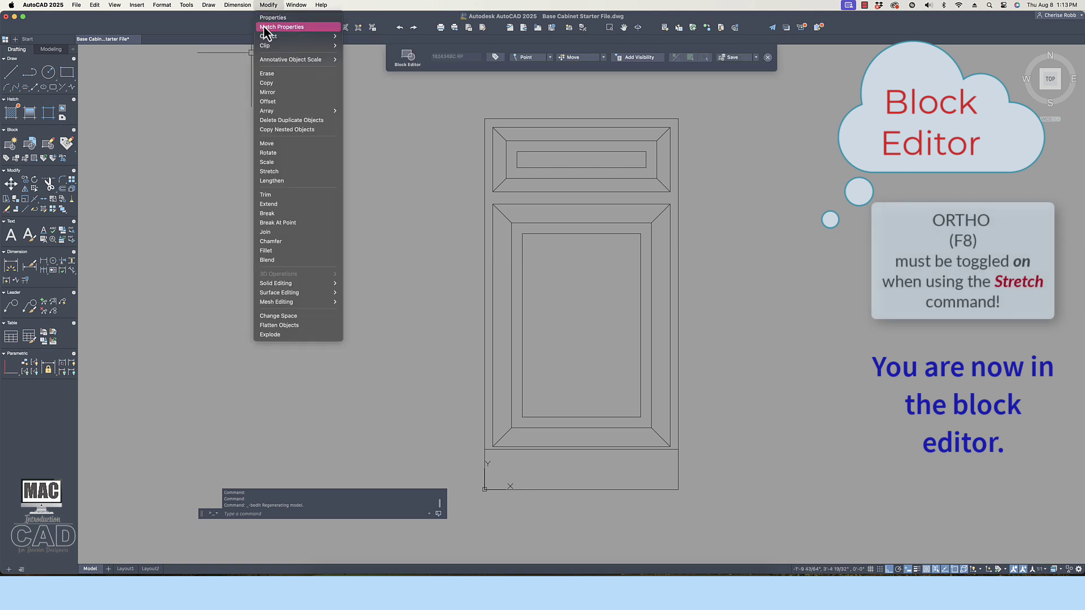
pyautogui.click(327, 172)
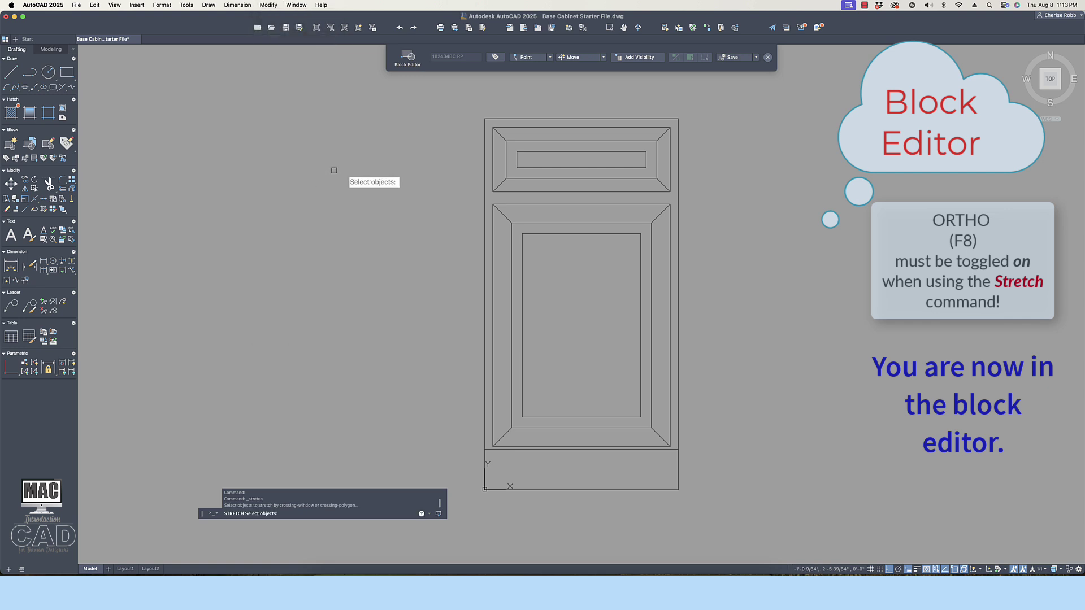
pyautogui.click(702, 99)
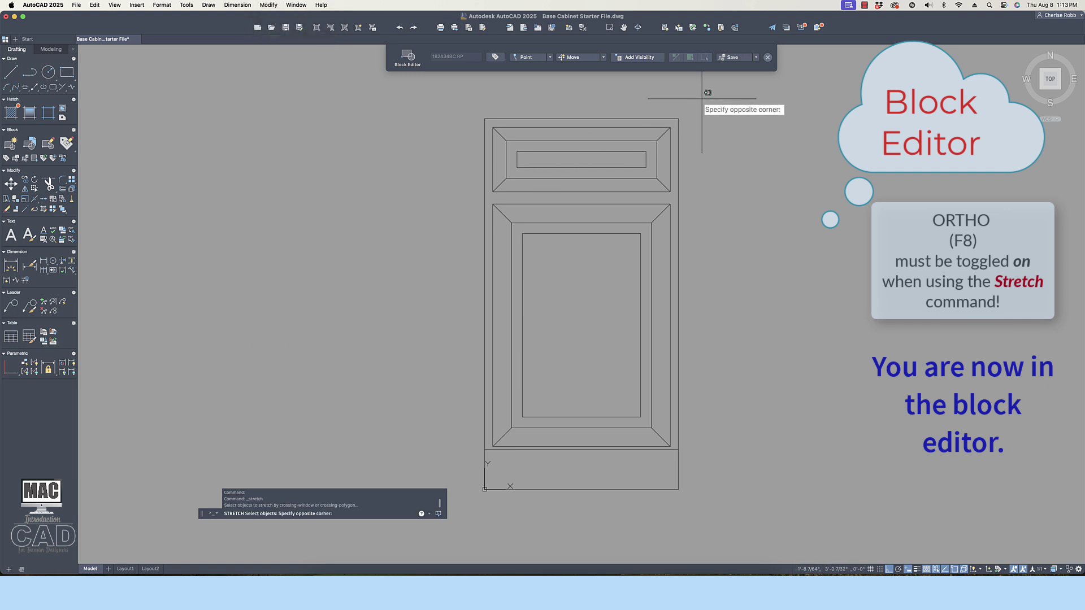
pyautogui.click(564, 508)
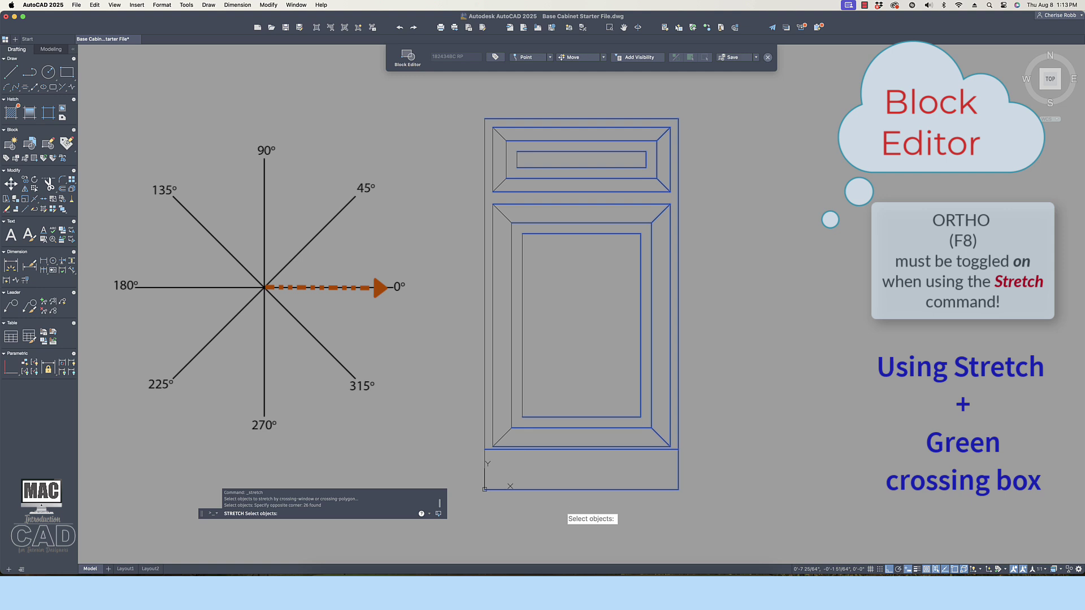
pyautogui.press('Return')
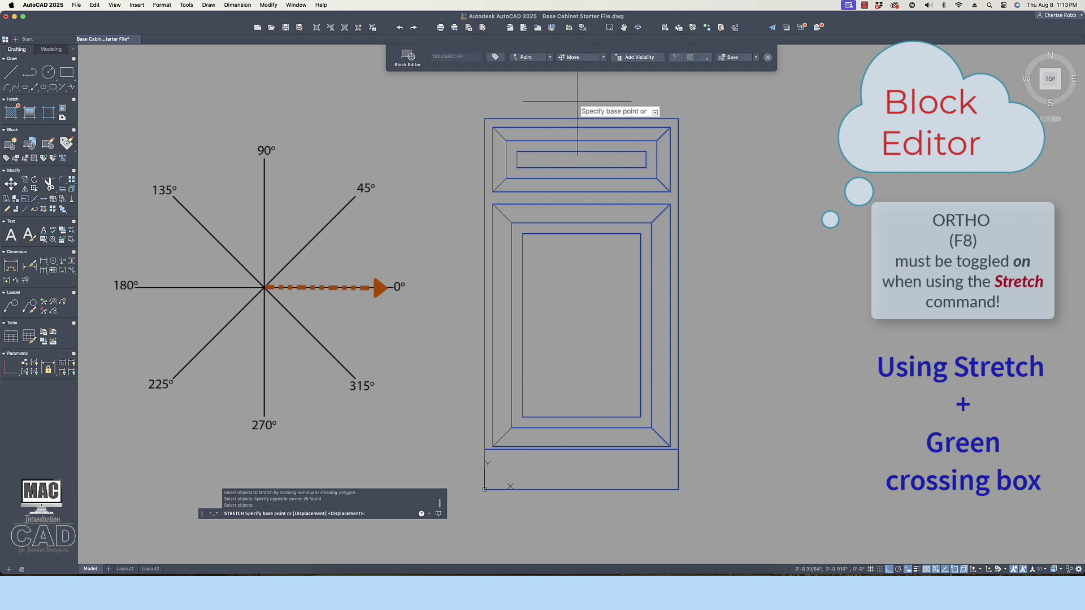
pyautogui.click(577, 102)
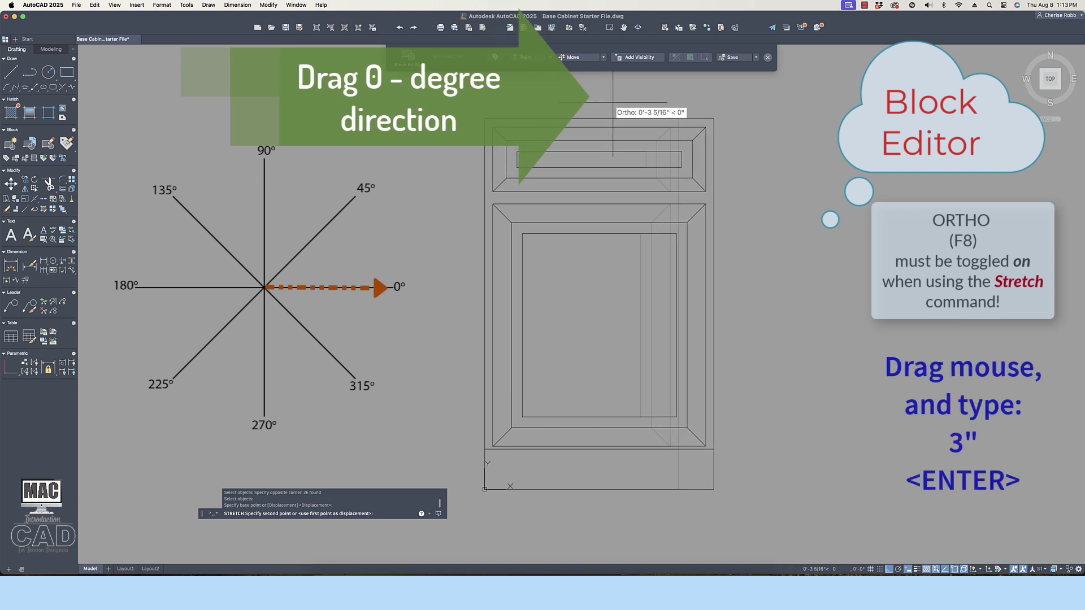
pyautogui.write('3')
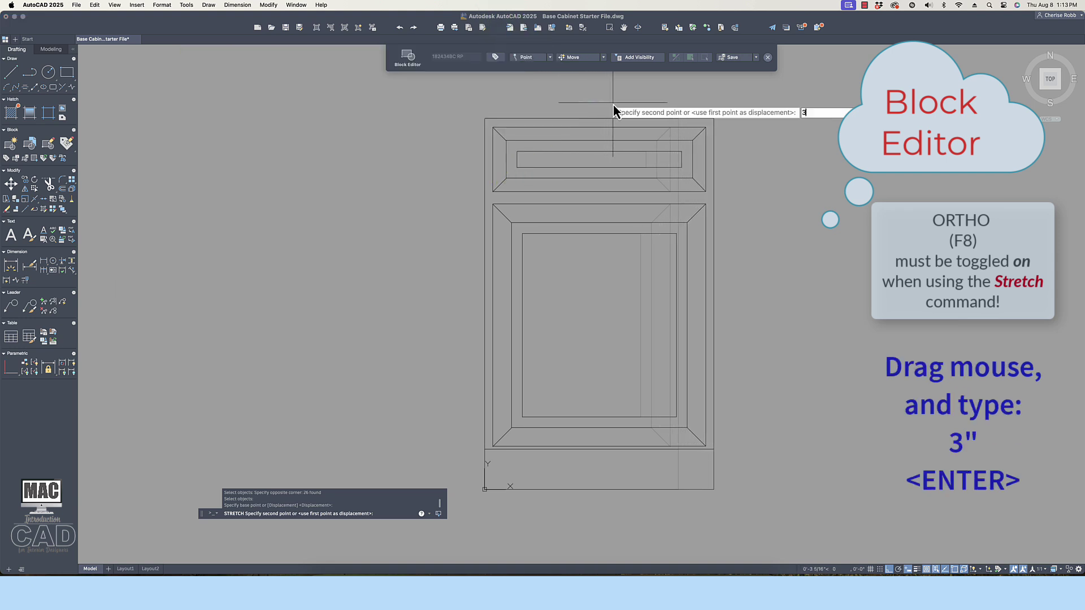
pyautogui.press('Return')
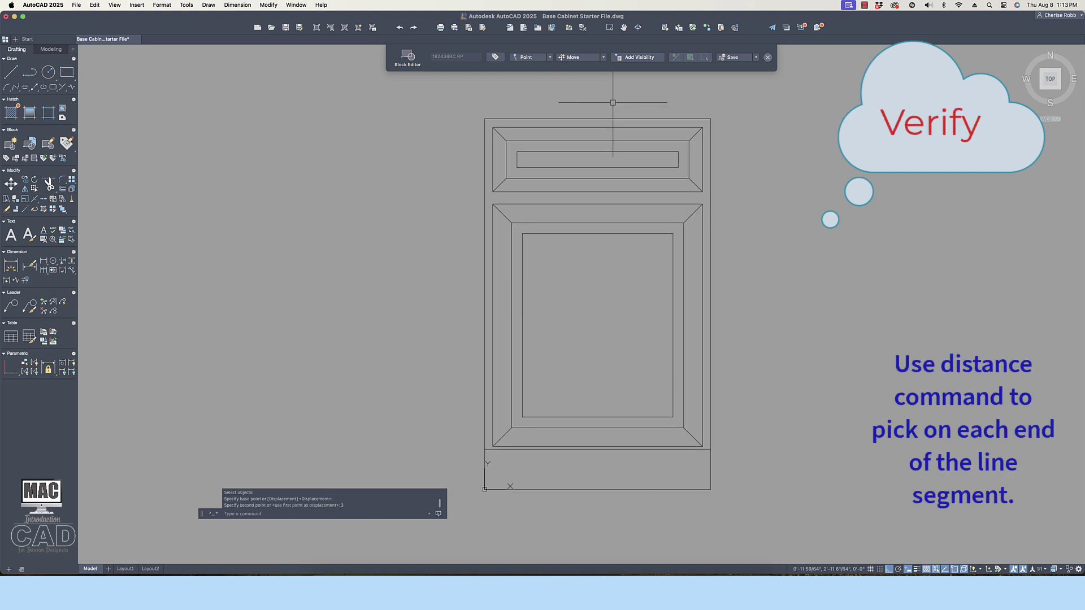
# Measure the distance between the two end points of the stretched cabinet's top edge.
pyautogui.write('di')
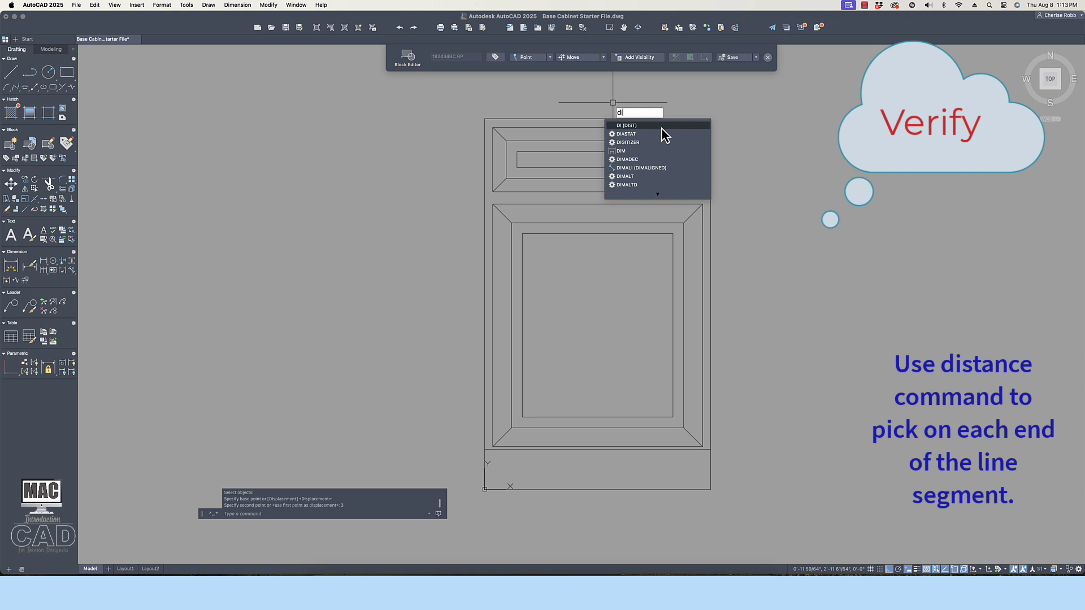
pyautogui.press('Return')
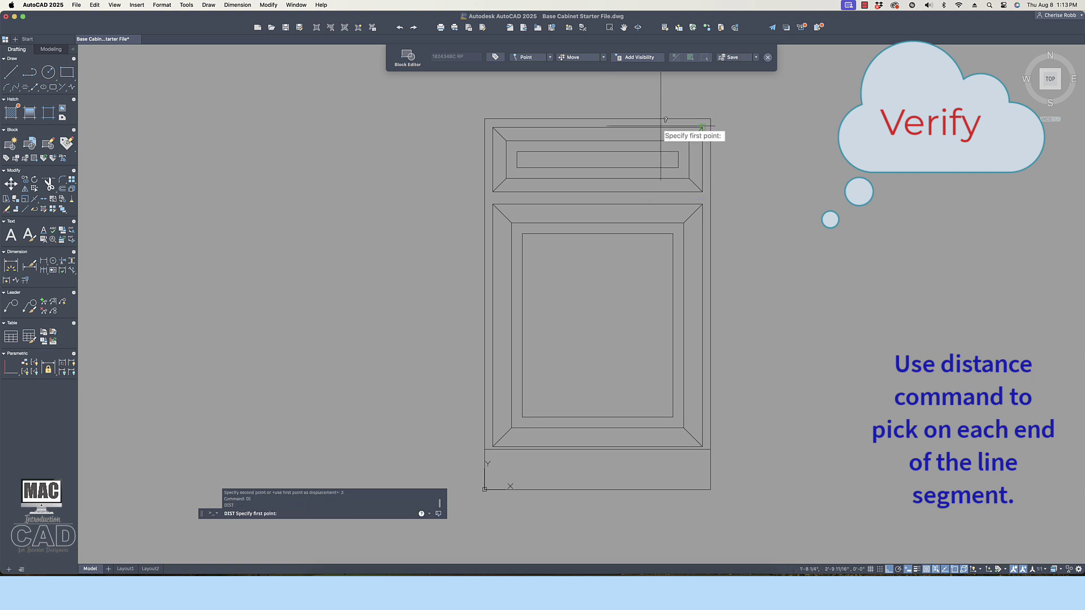
pyautogui.click(485, 118)
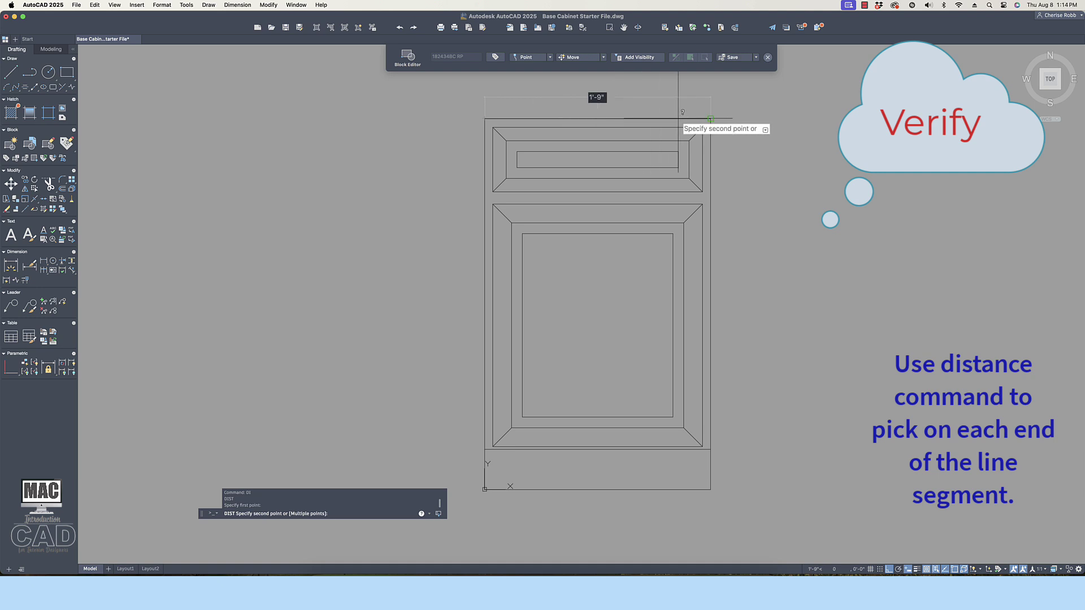
pyautogui.click(710, 119)
# Save the stretched cabinet as a new block definition named 212434BC RP and close the Block Editor.
pyautogui.click(756, 57)
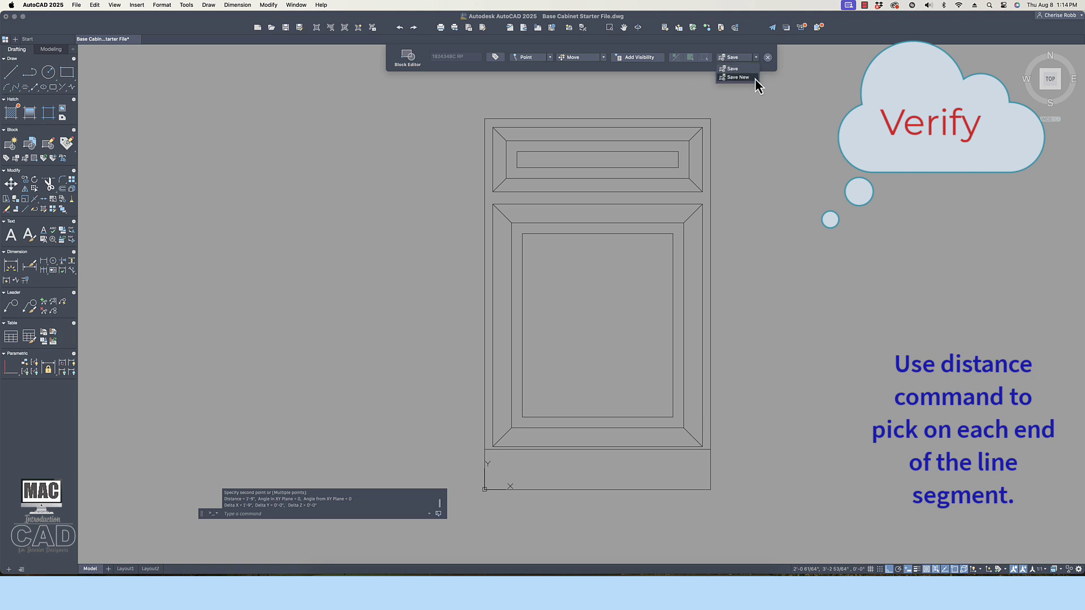
pyautogui.click(754, 79)
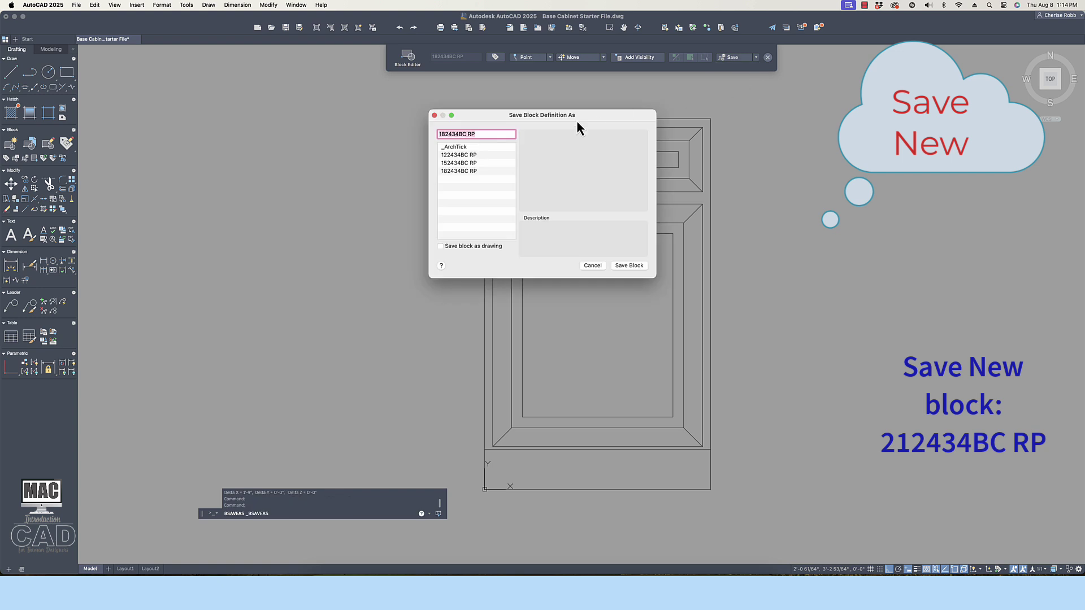
pyautogui.click(446, 134)
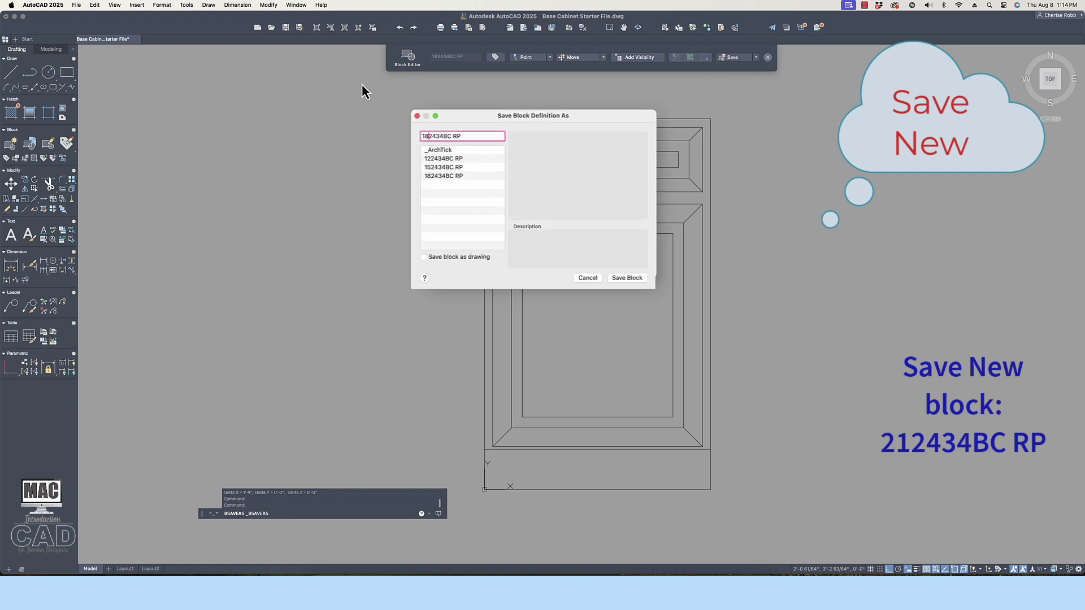
pyautogui.press('BackSpace')
pyautogui.press('BackSpace')
pyautogui.write('21')
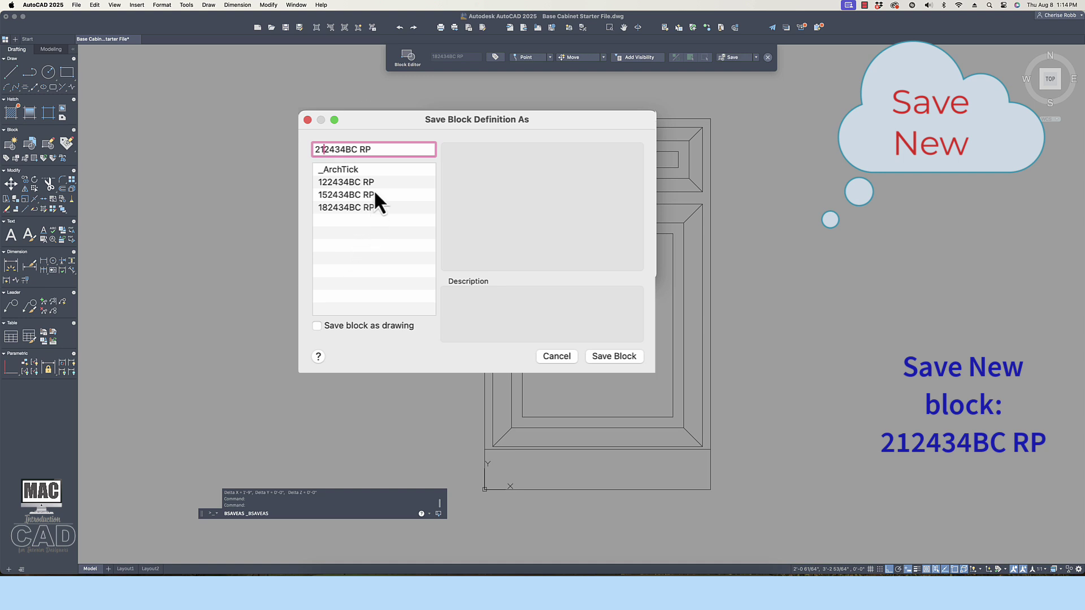
pyautogui.click(407, 149)
pyautogui.click(620, 360)
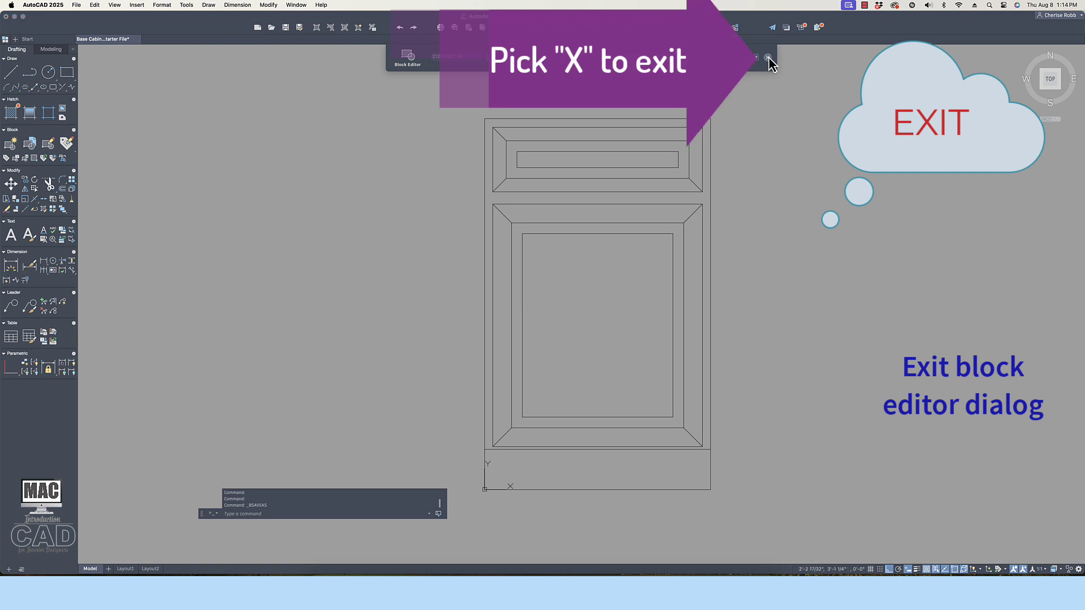
pyautogui.click(767, 58)
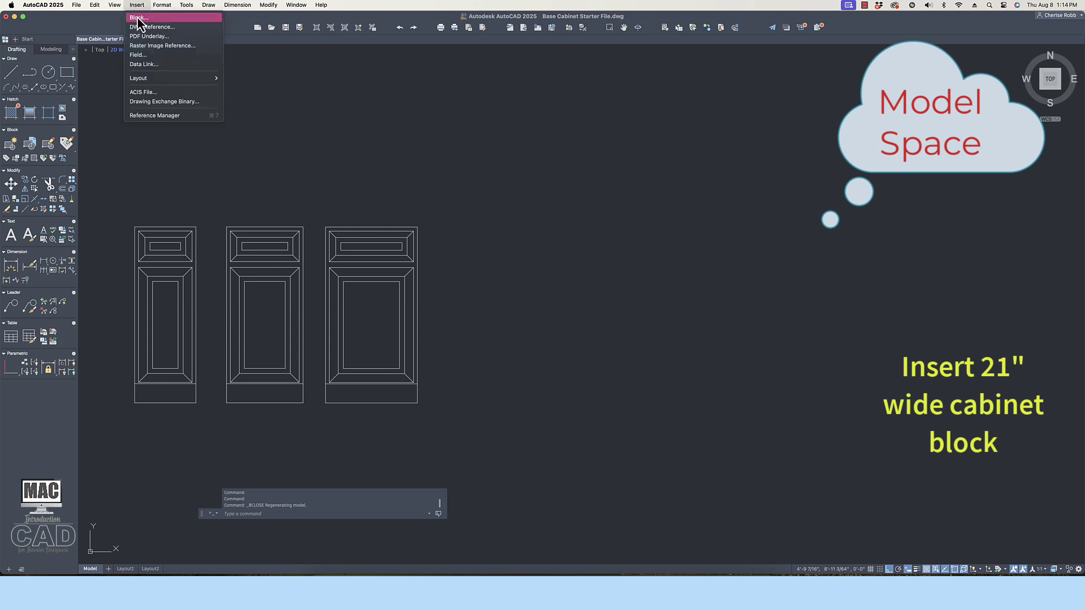
# Insert the 212434BC RP block into model space, to the right of the 18" cabinet along the same base line.
pyautogui.click(215, 21)
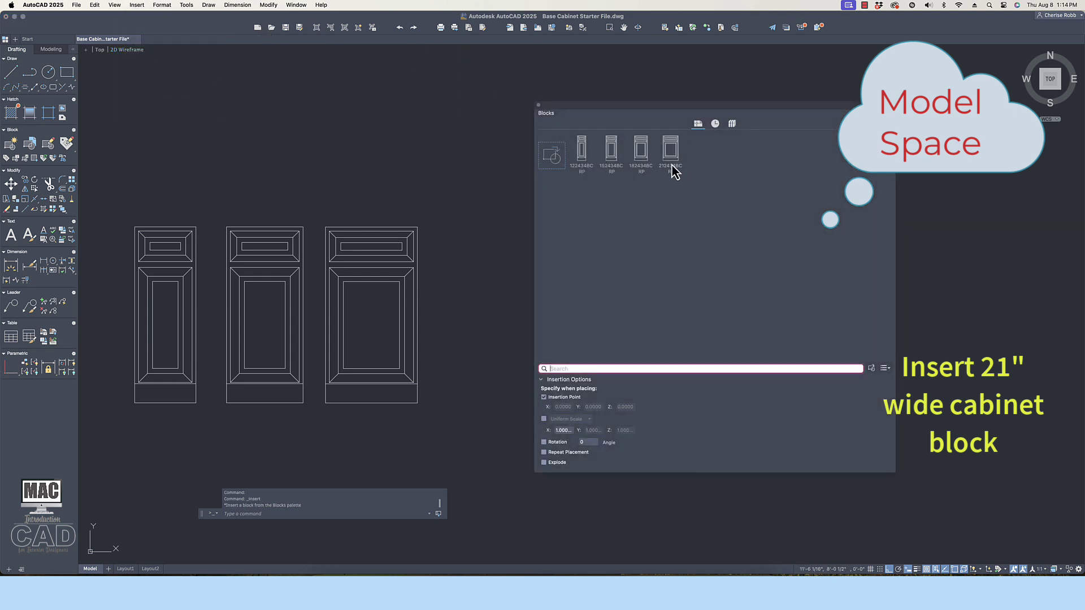
pyautogui.scroll(-3, 457, 188)
pyautogui.click(458, 188)
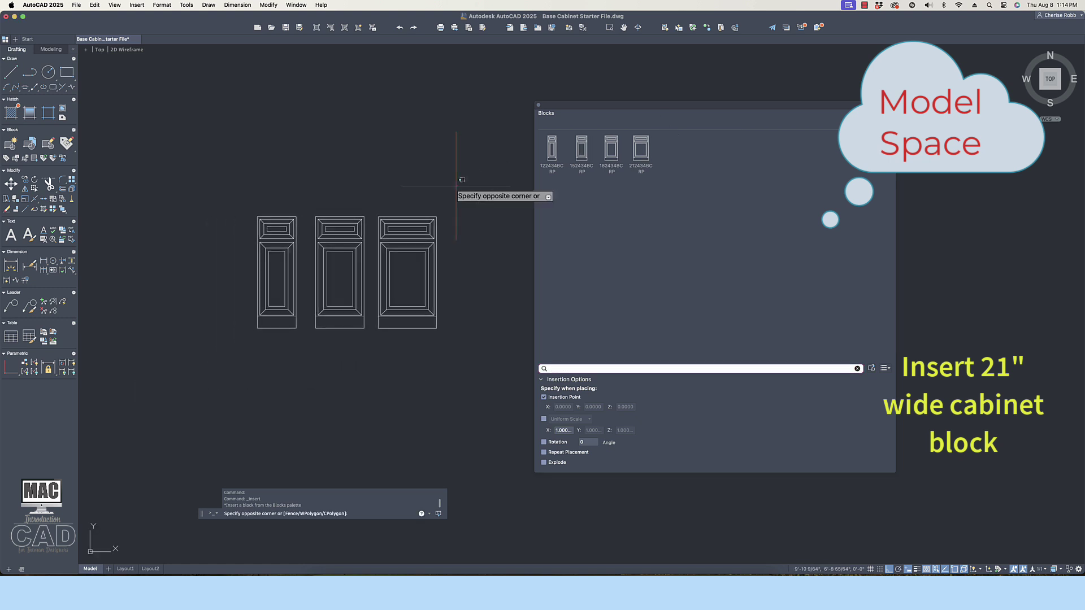
pyautogui.moveTo(395, 192); pyautogui.dragTo(283, 237, button='middle')
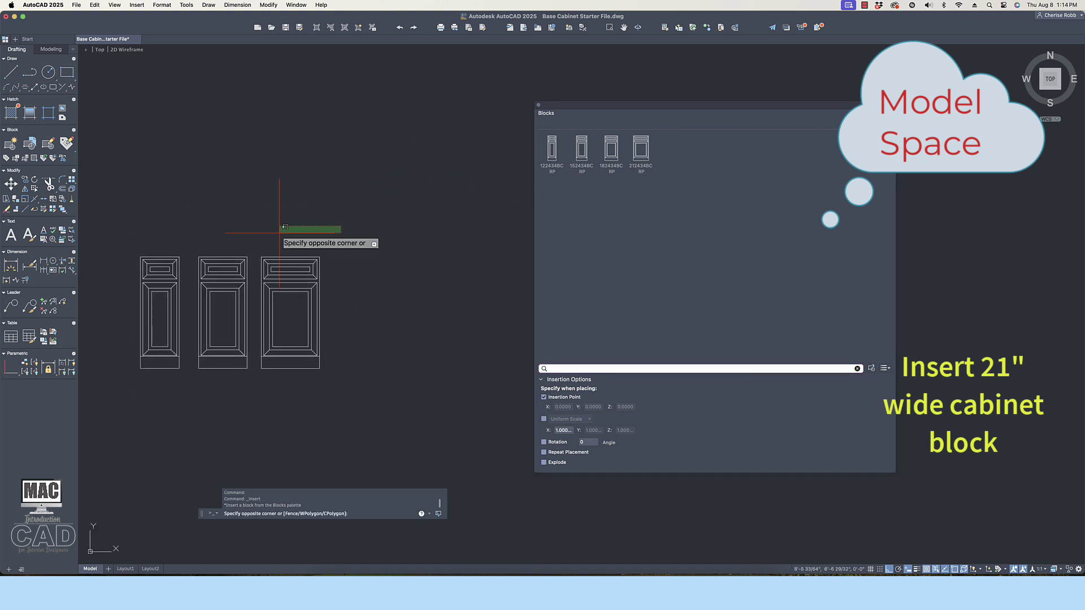
pyautogui.click(339, 227)
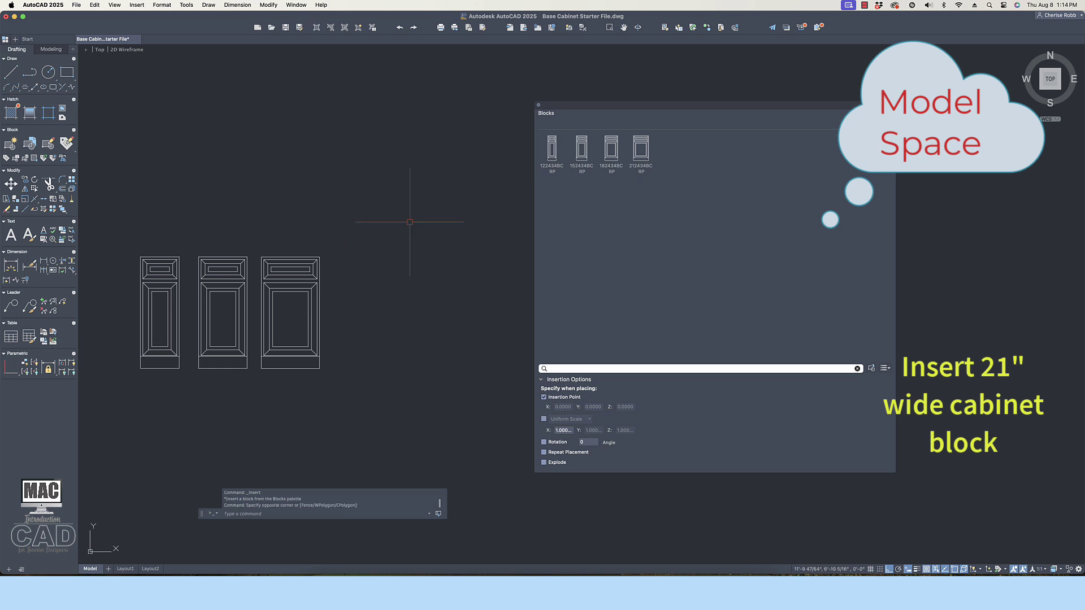
pyautogui.click(638, 163)
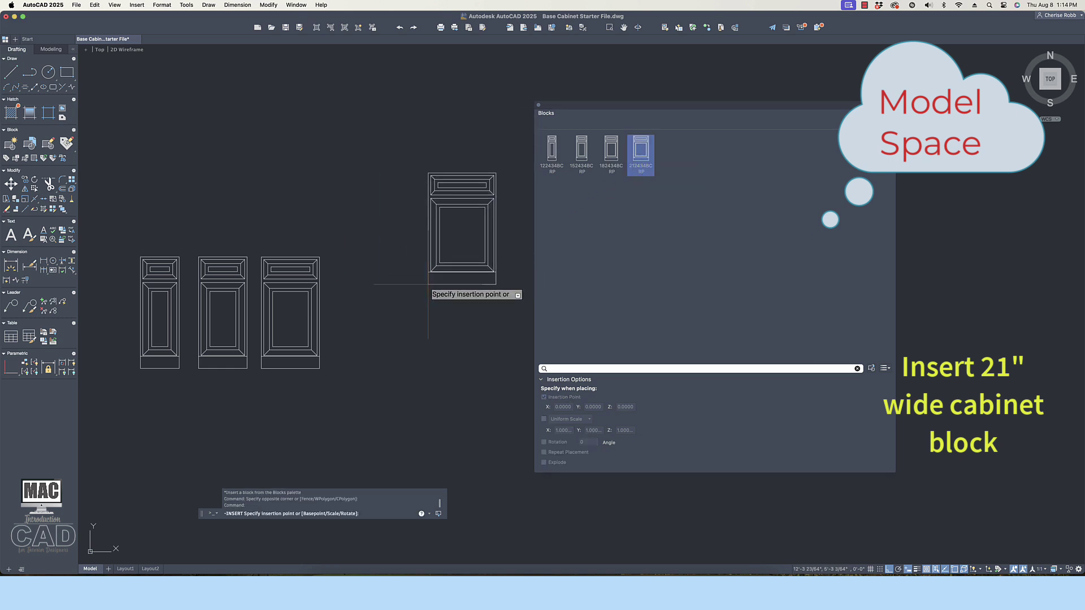
pyautogui.click(334, 368)
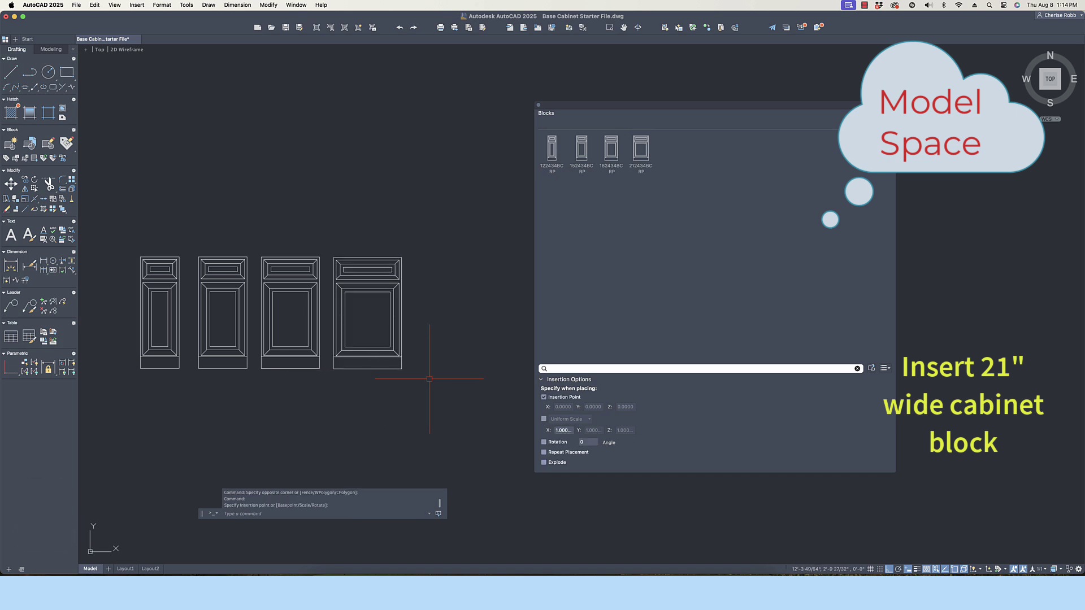